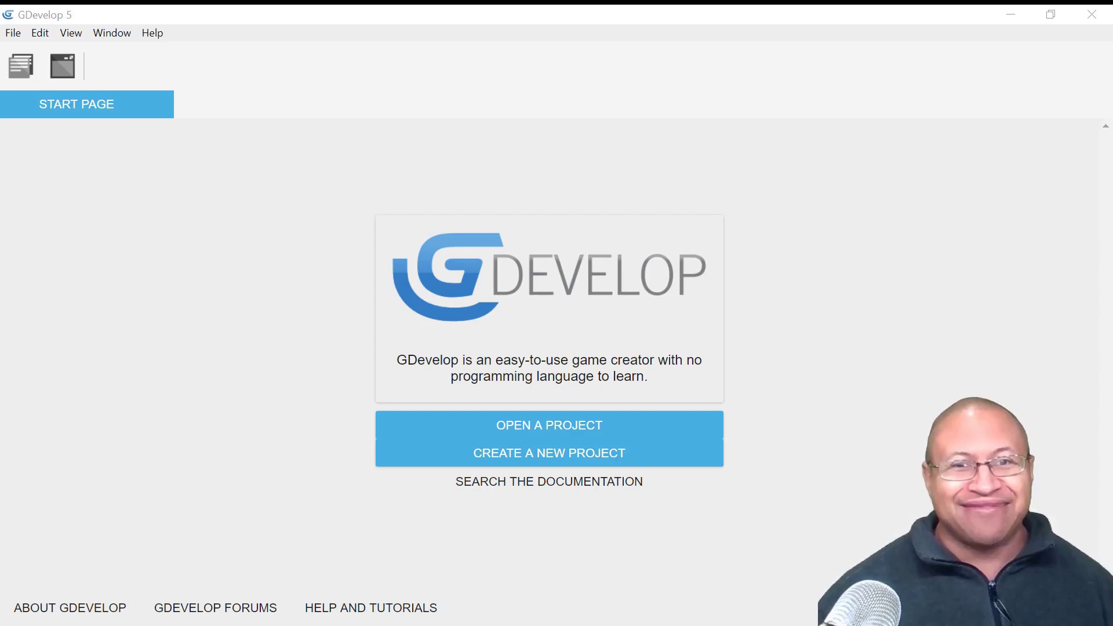
Create an empty game project located in Desktop > robot sprites > z tutorial files
click(805, 201)
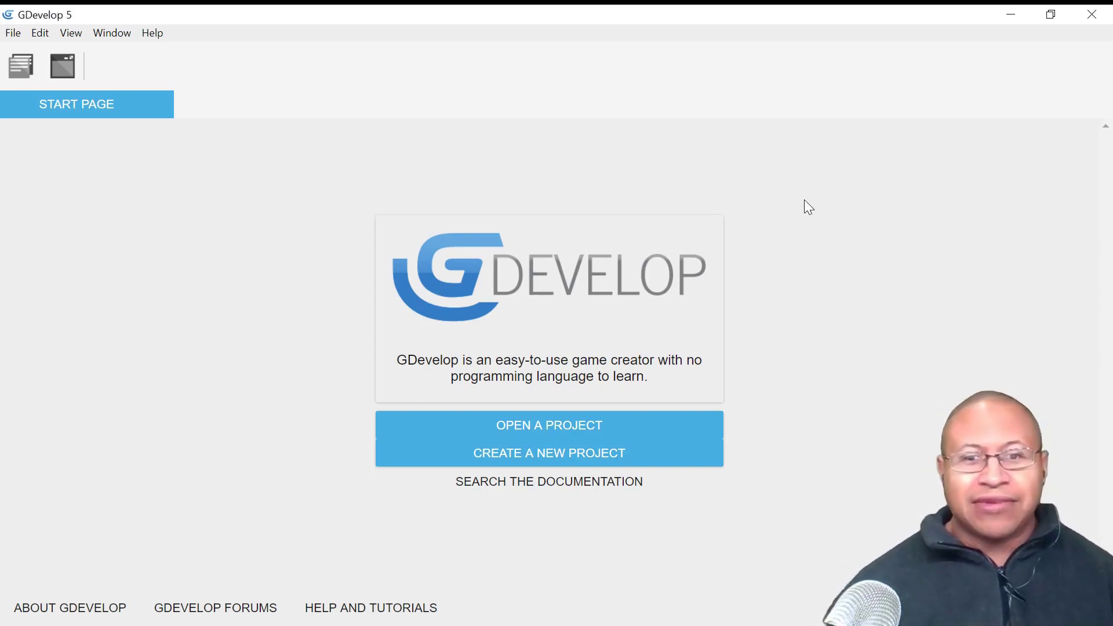
click(591, 458)
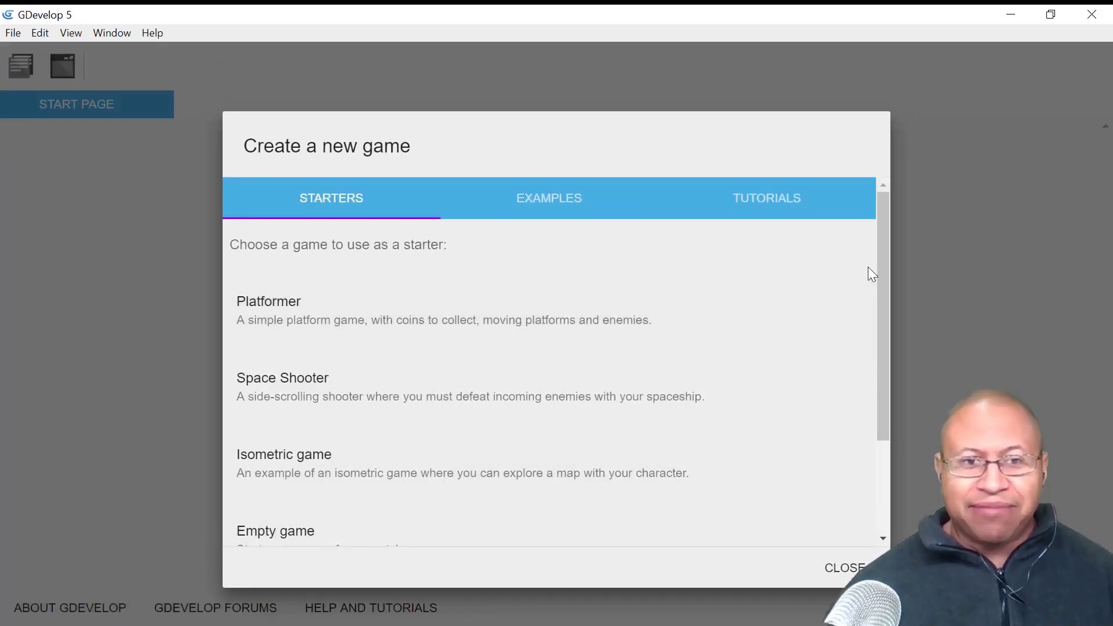
drag(879, 265, 887, 367)
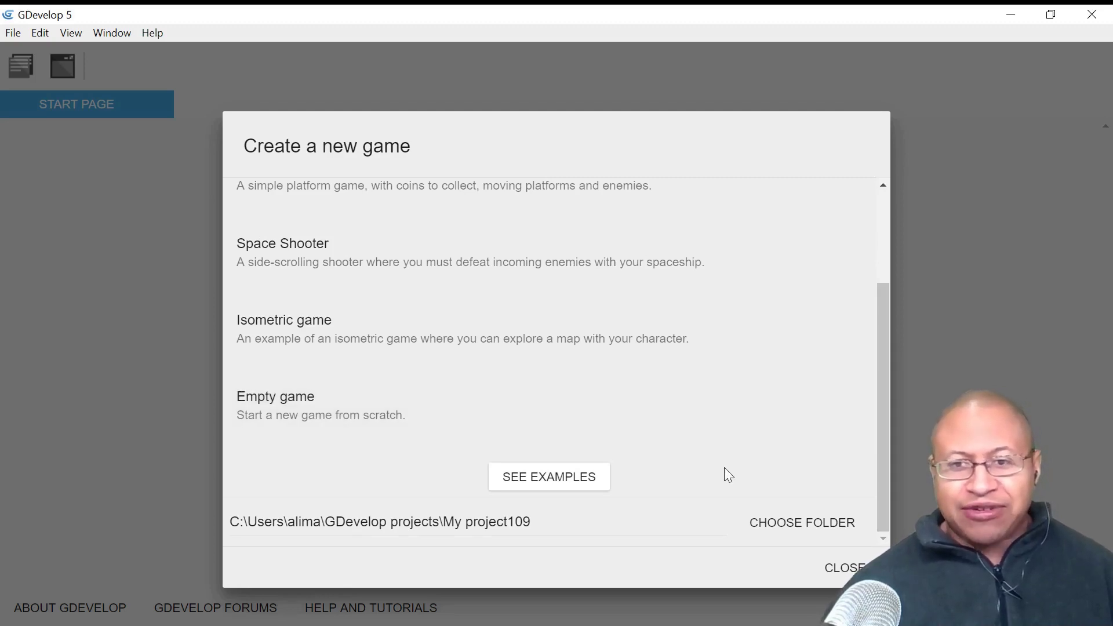
click(782, 525)
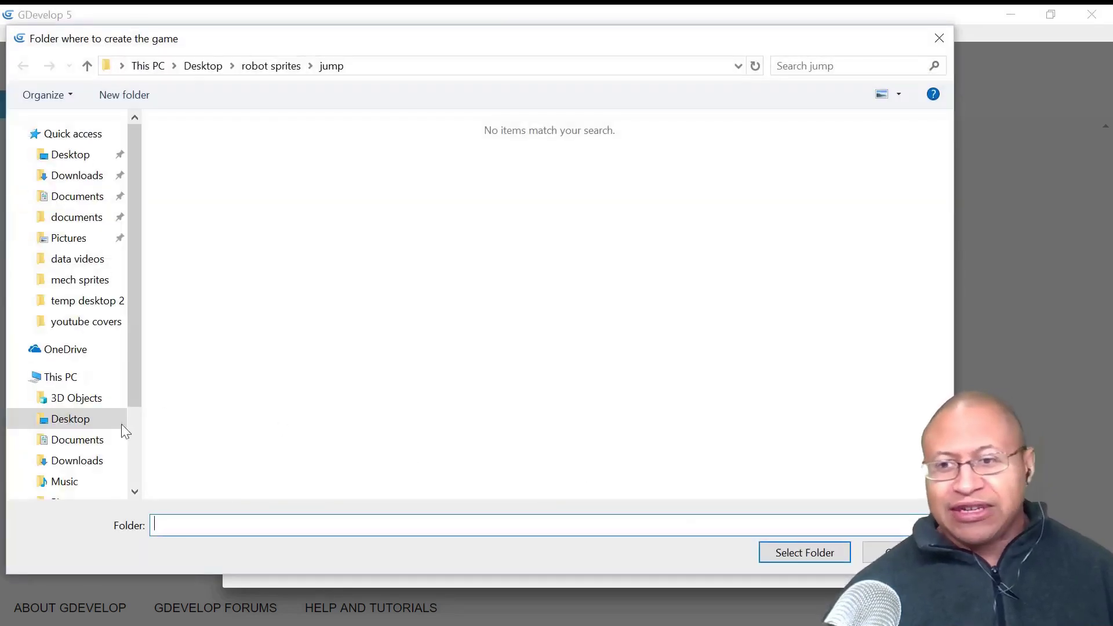
click(69, 420)
double_click(510, 174)
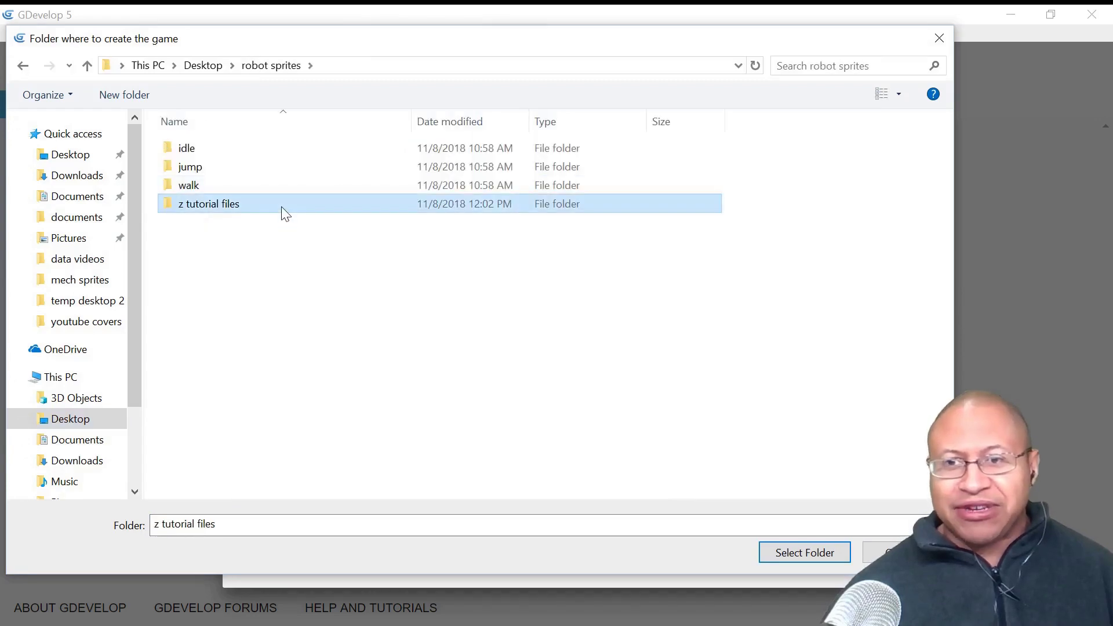
double_click(283, 210)
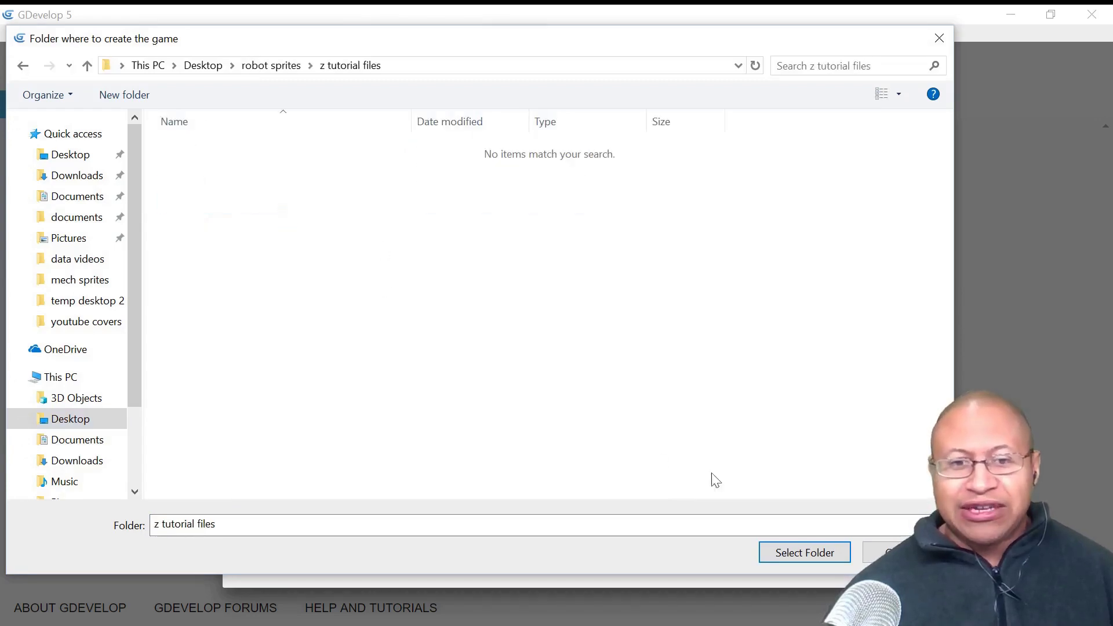
click(771, 558)
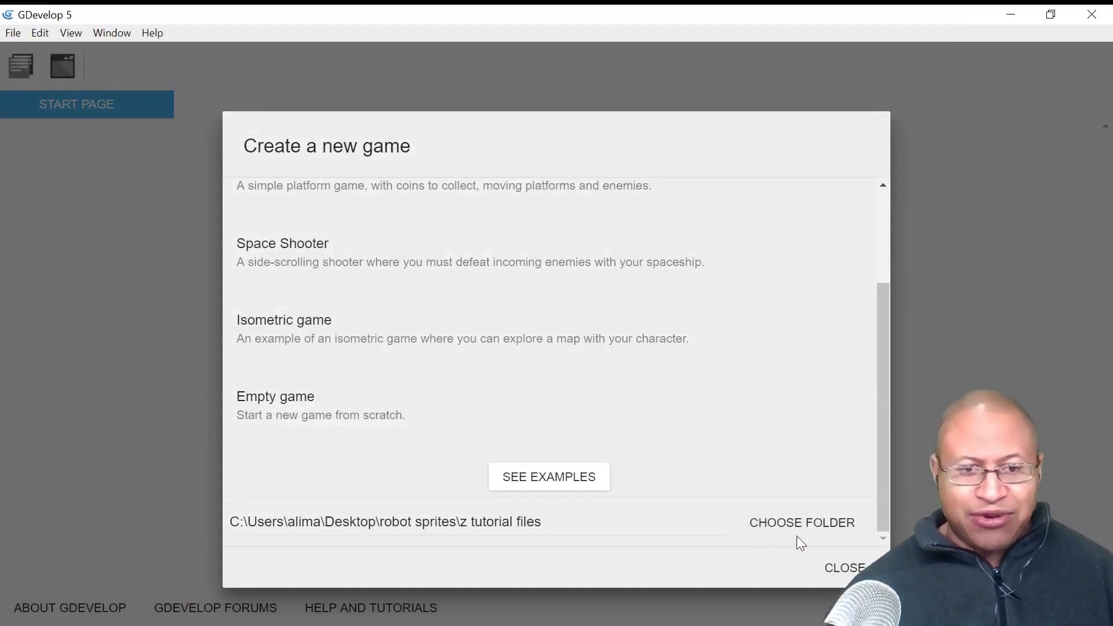
click(614, 408)
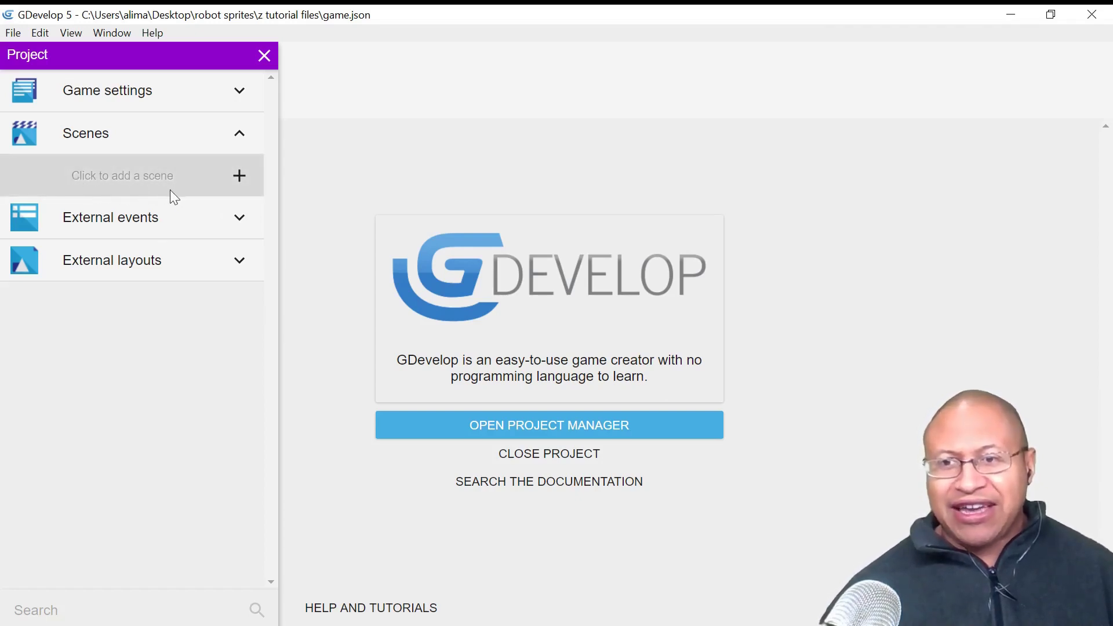
Add a new scene to the project and rename it from NewScene to Game1
click(239, 176)
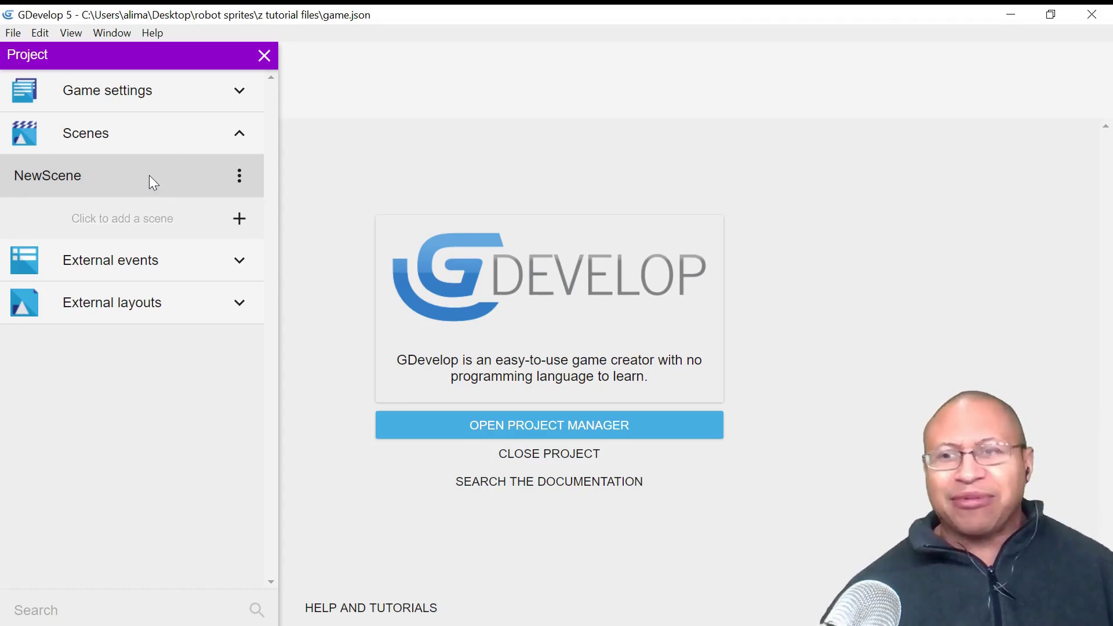
click(239, 177)
click(255, 229)
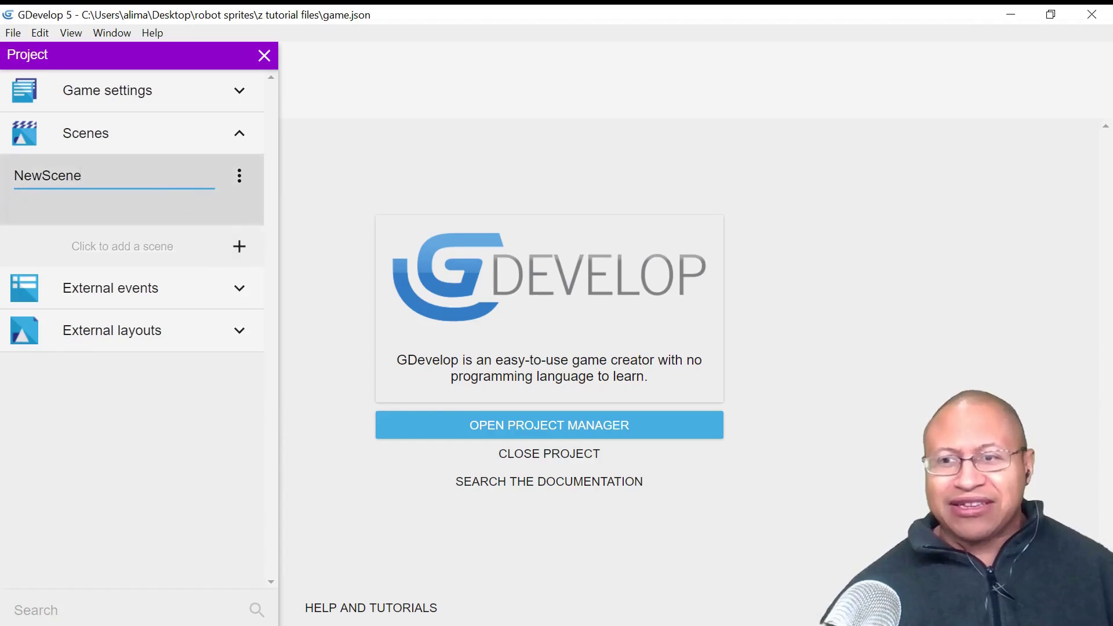
key(BackSpace)
key(BackSpace)
key(BackSpace)
key(BackSpace)
key(BackSpace)
key(BackSpace)
key(BackSpace)
key(BackSpace)
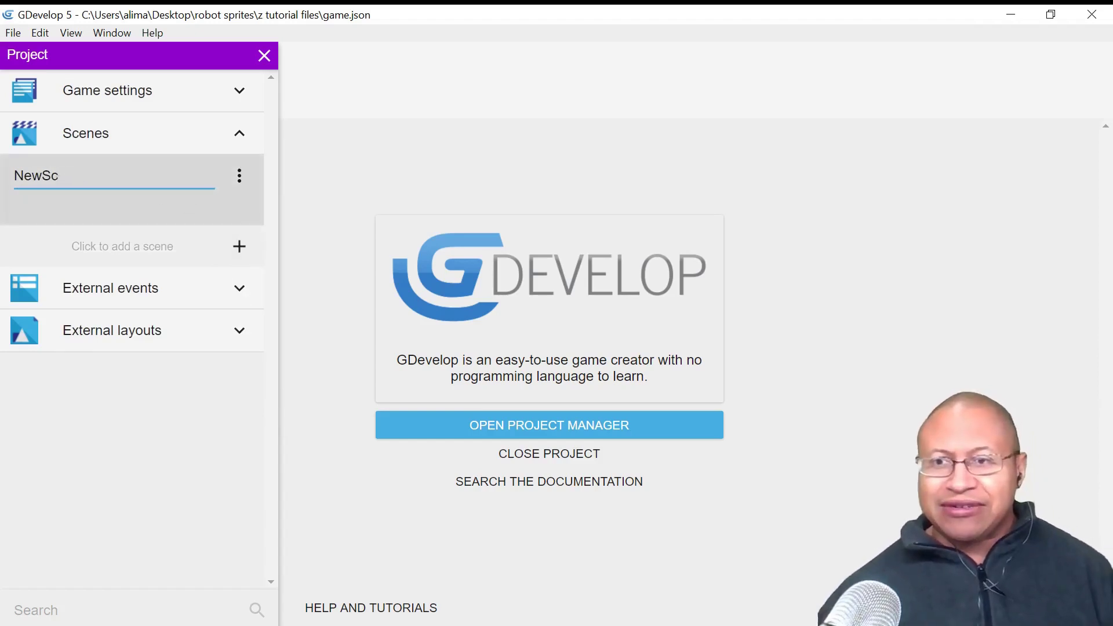
text(Game1)
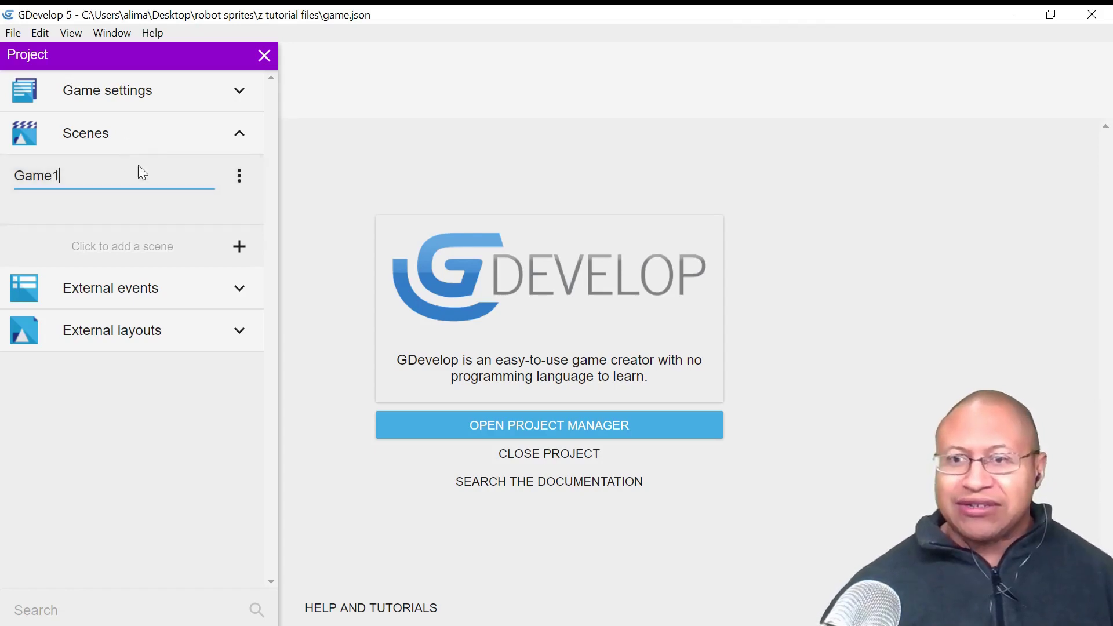
click(211, 395)
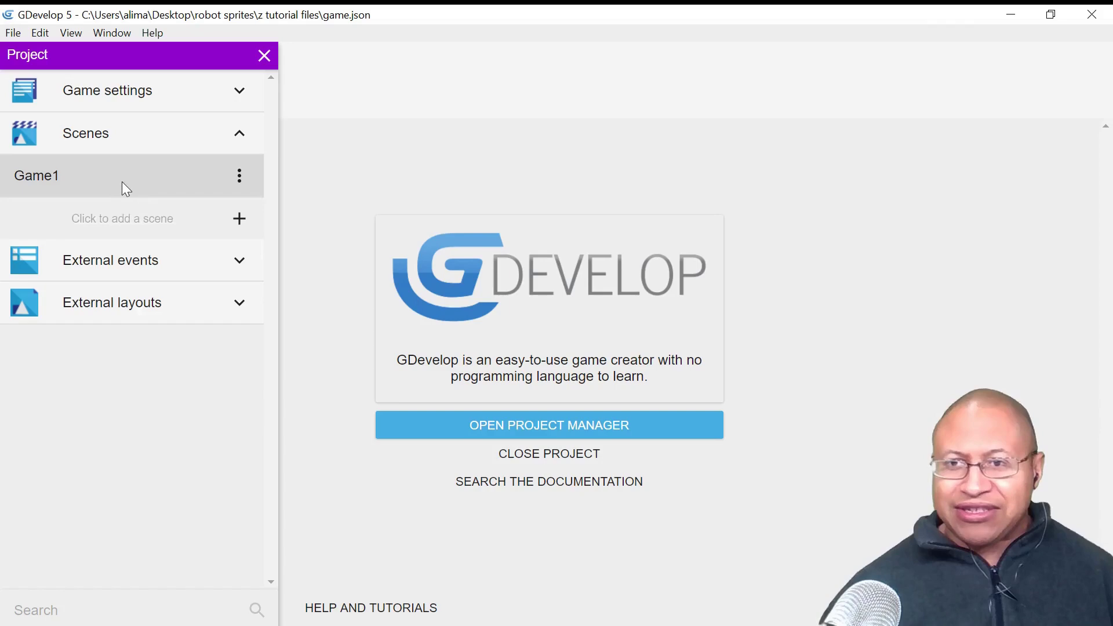
Open the Game1 scene in the editor with the project panel closed
click(155, 186)
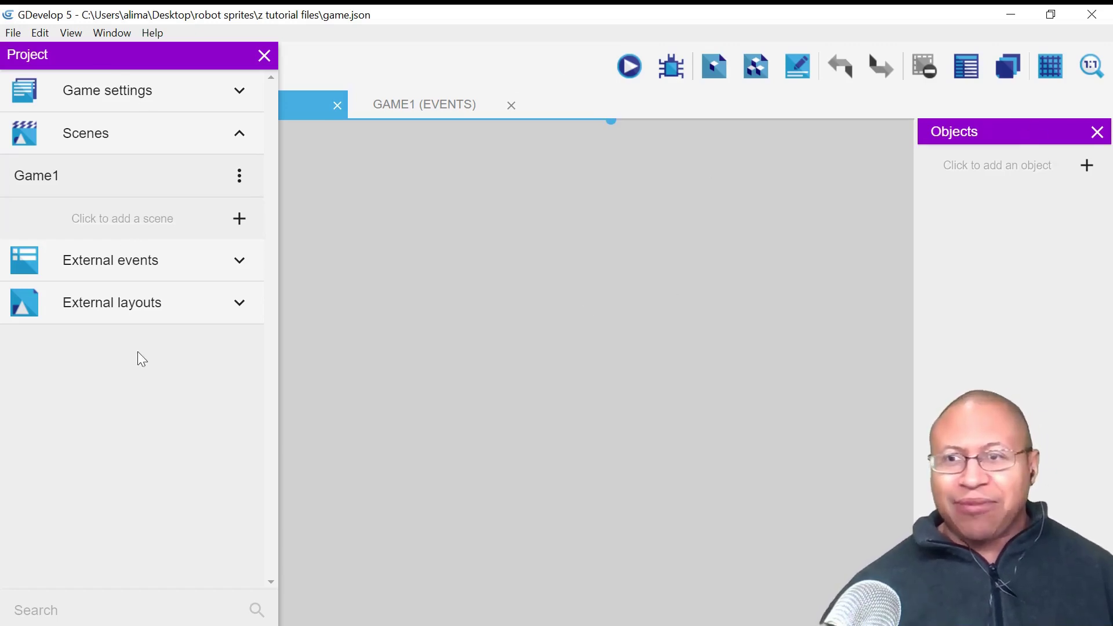
click(264, 56)
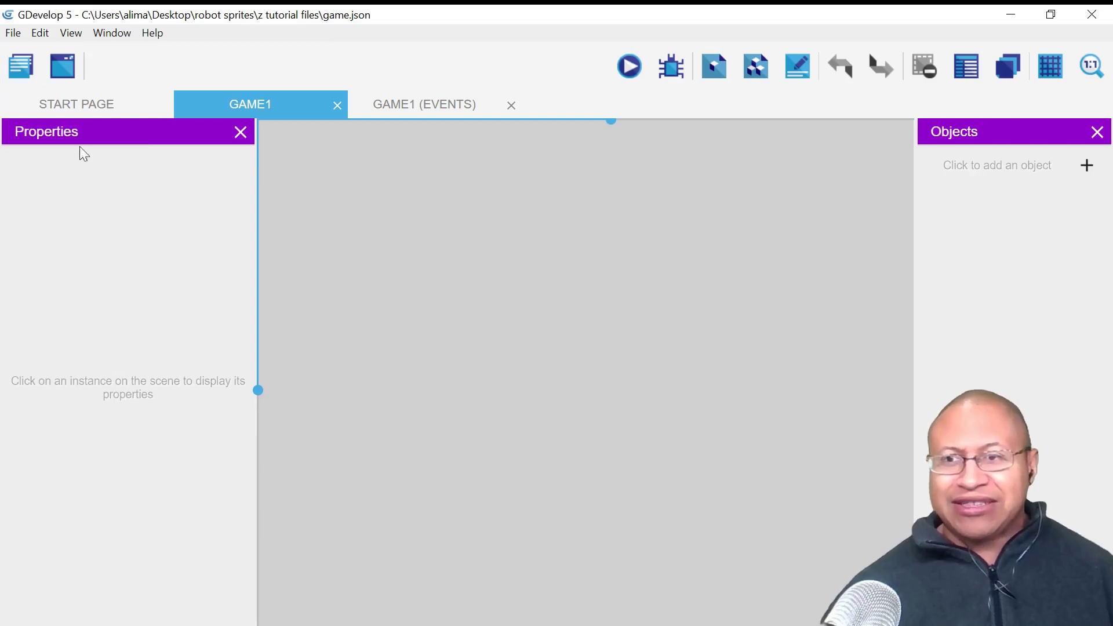
click(25, 72)
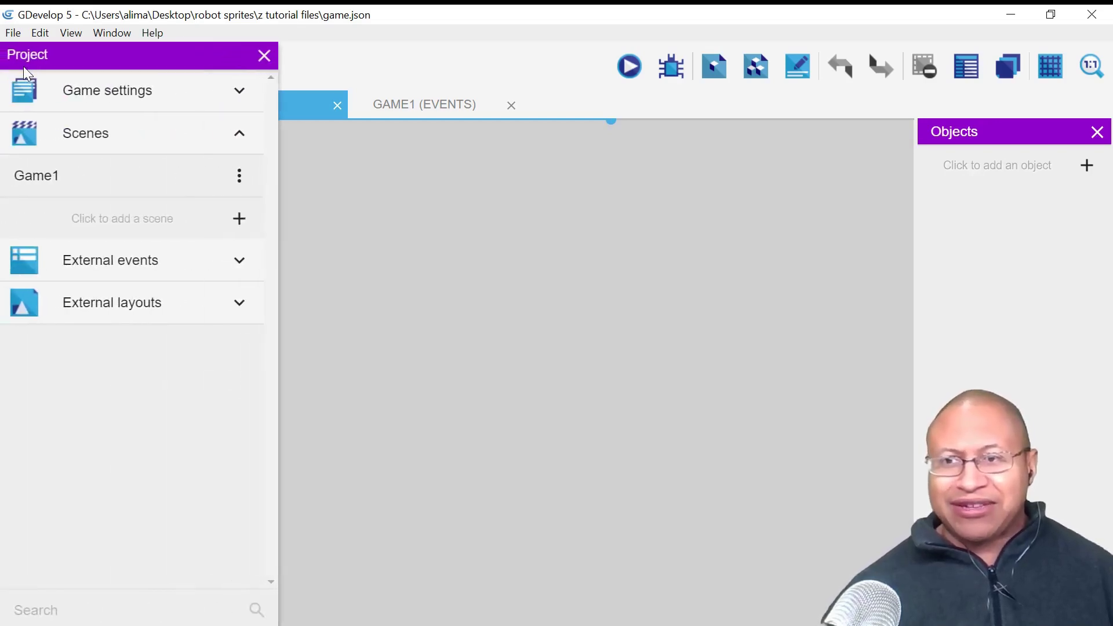
click(264, 56)
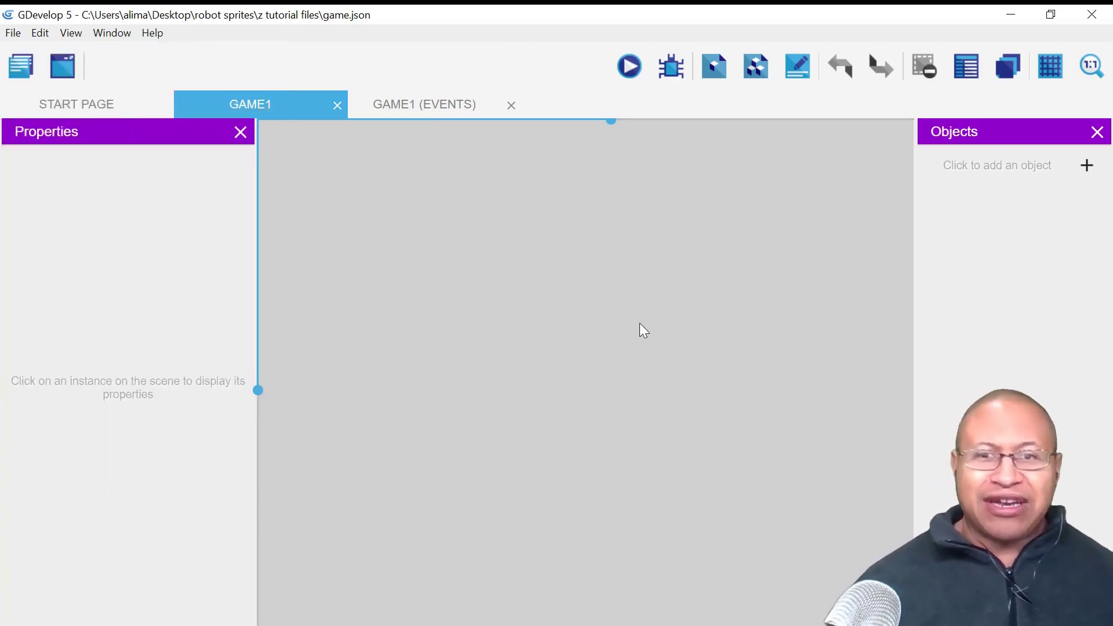
Create a Sprite object named player and give it a first, empty animation
click(1087, 166)
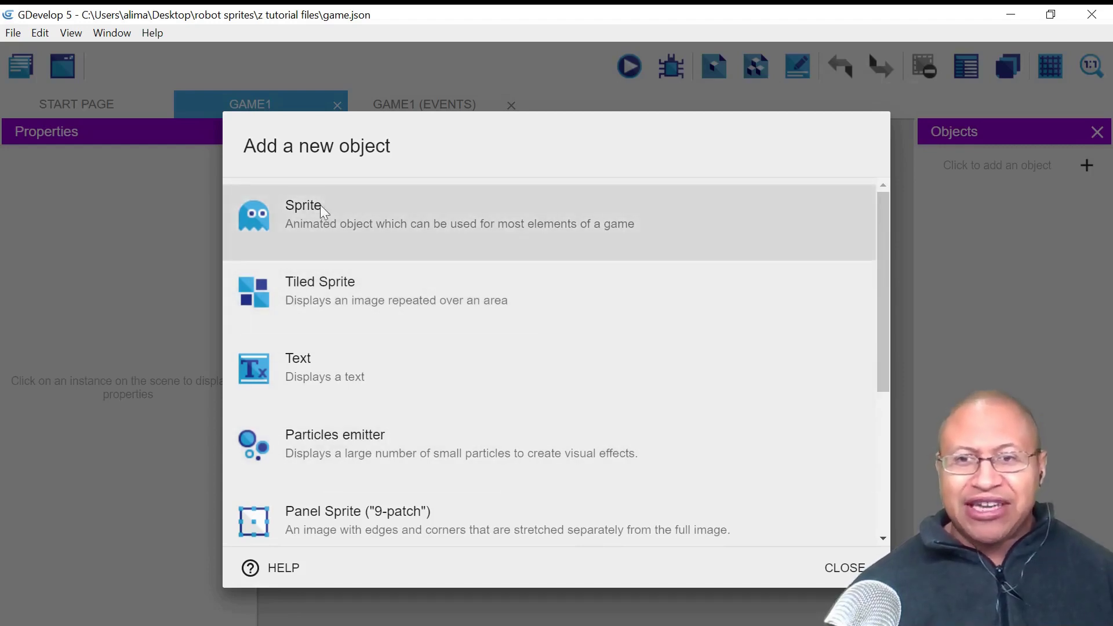
click(735, 216)
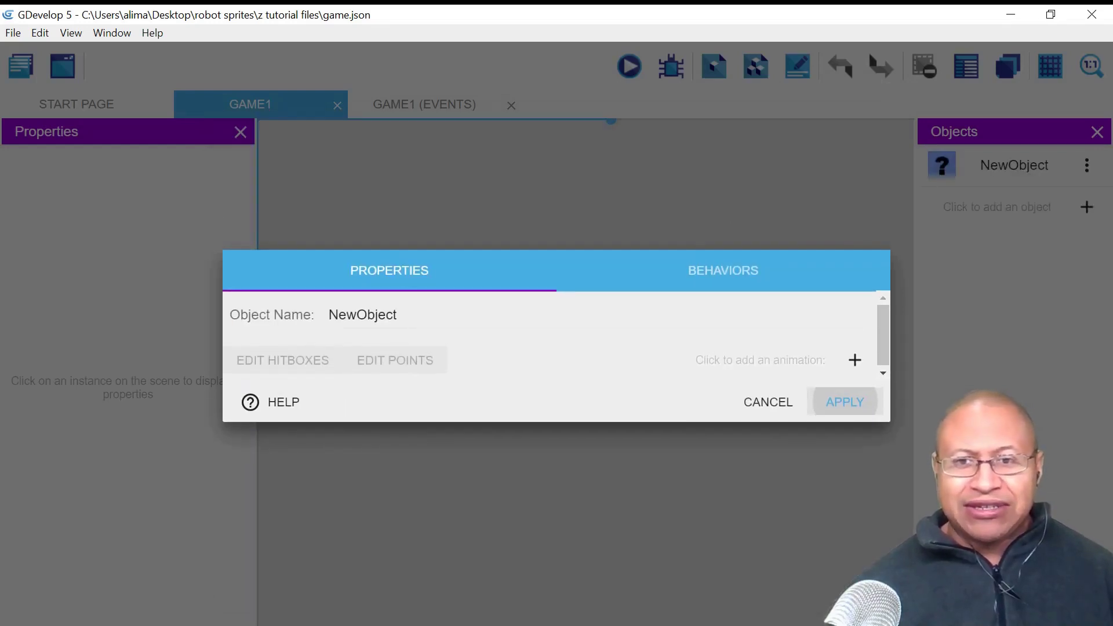
key(BackSpace)
key(BackSpace)
key(BackSpace)
key(BackSpace)
key(BackSpace)
key(BackSpace)
key(BackSpace)
key(BackSpace)
key(BackSpace)
text(pla)
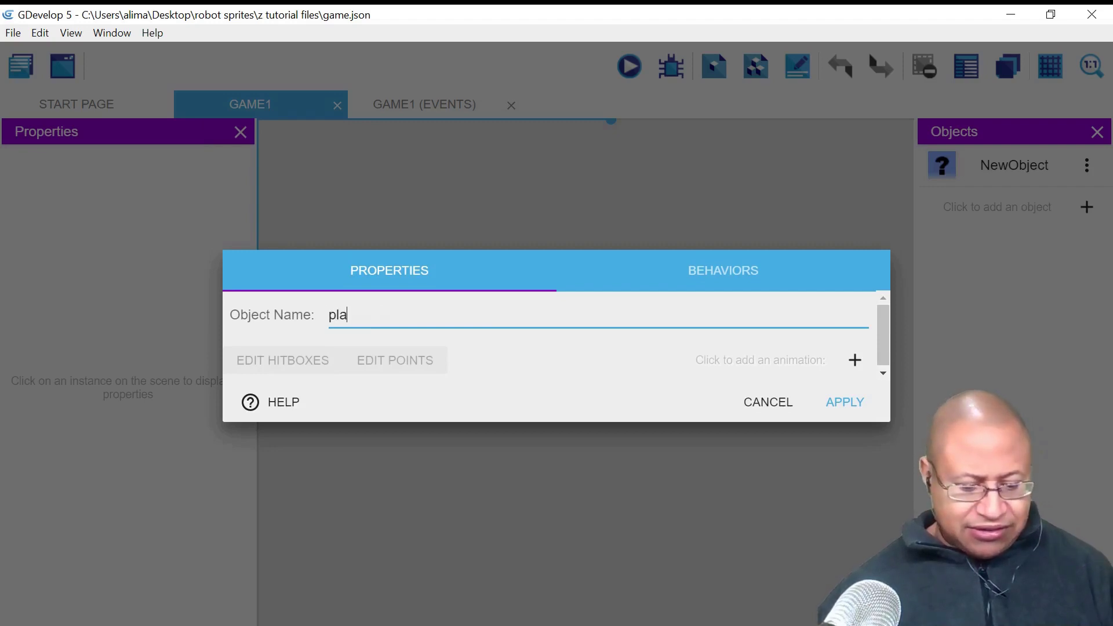
text(yer)
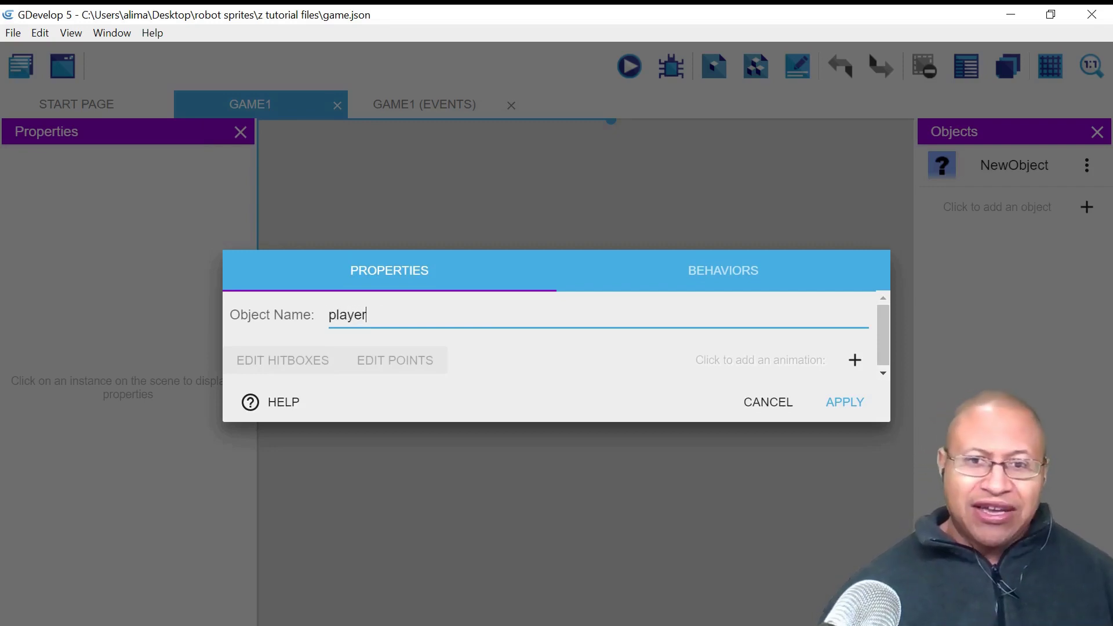
click(856, 362)
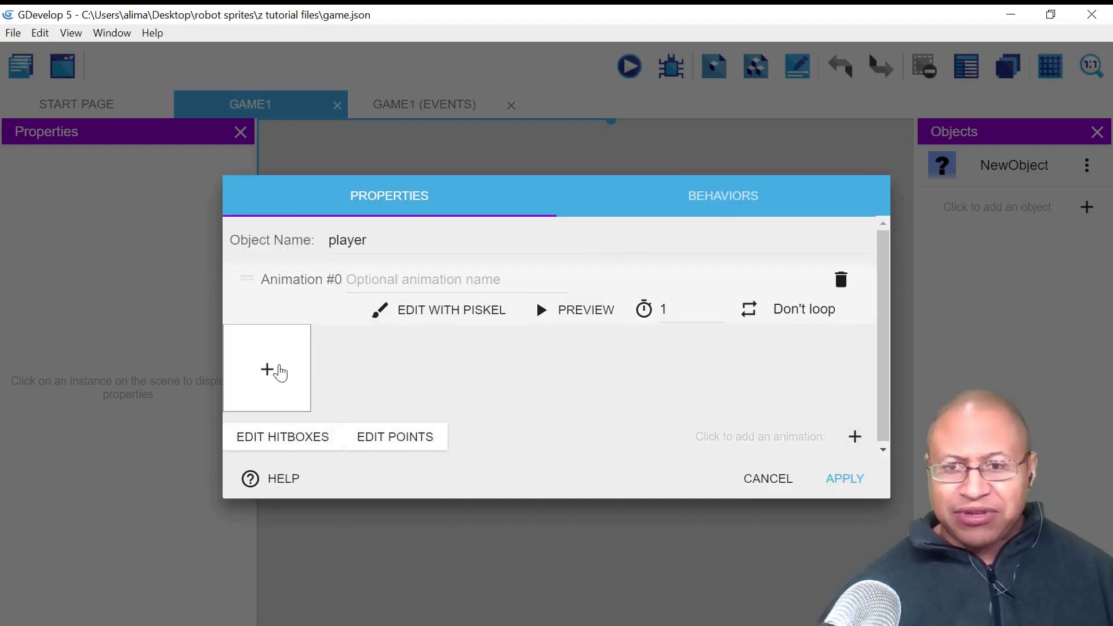
Load every image in Desktop > robot sprites > idle as frames of Animation #0
click(268, 371)
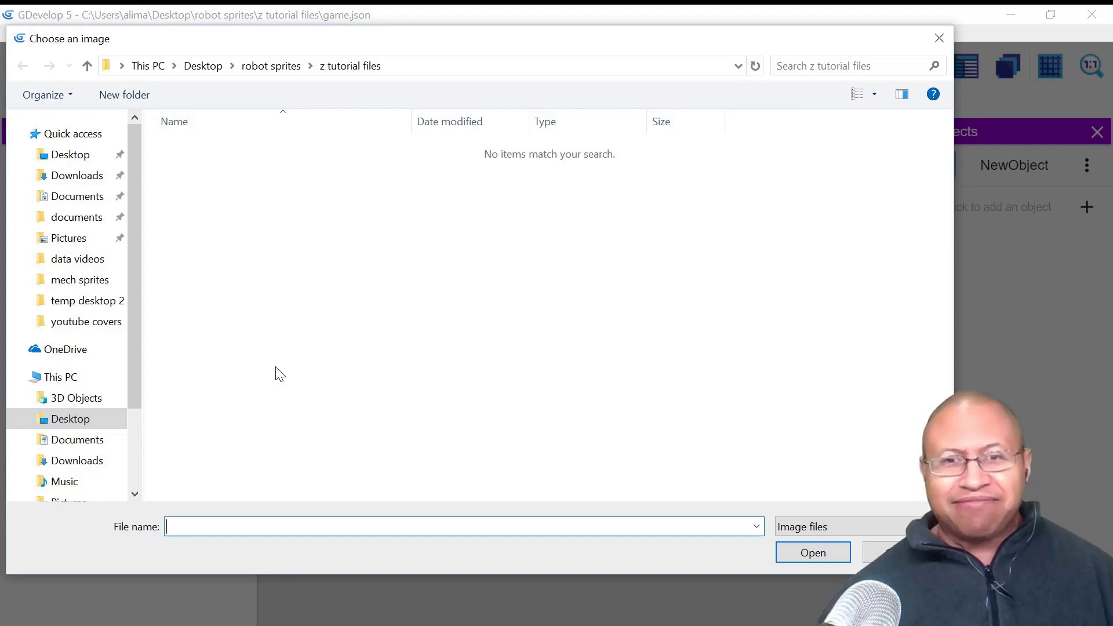
click(64, 422)
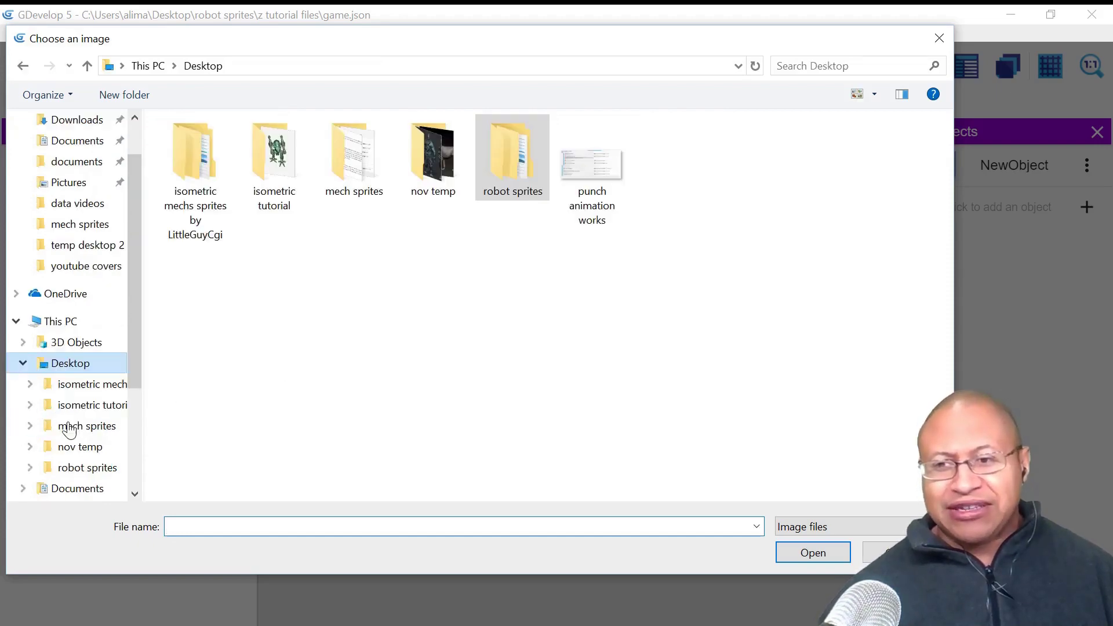
double_click(509, 176)
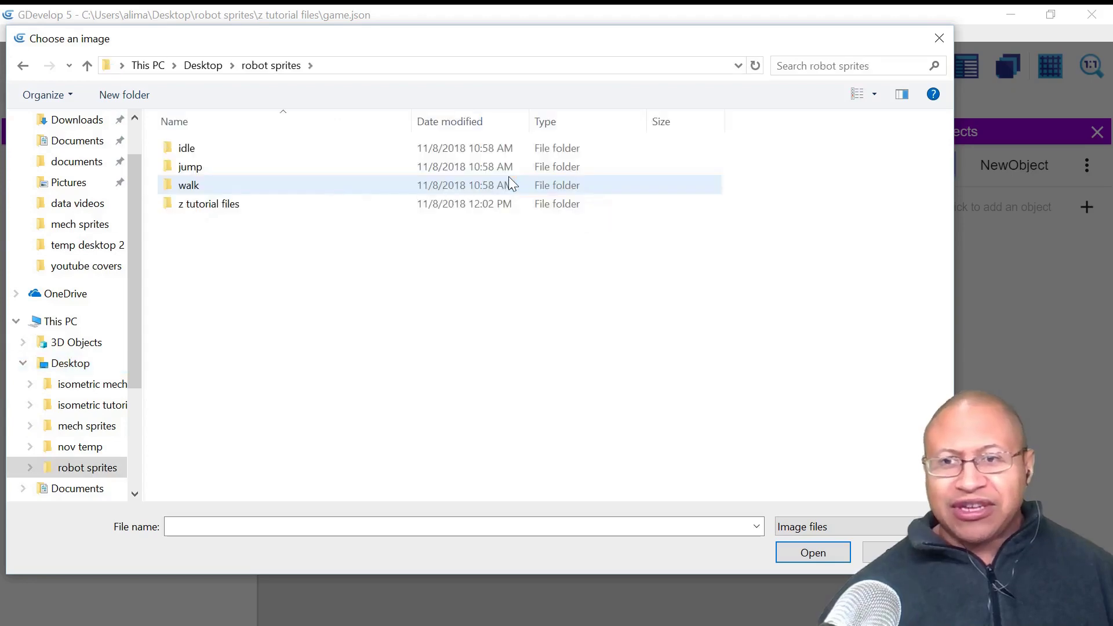
click(209, 150)
double_click(210, 151)
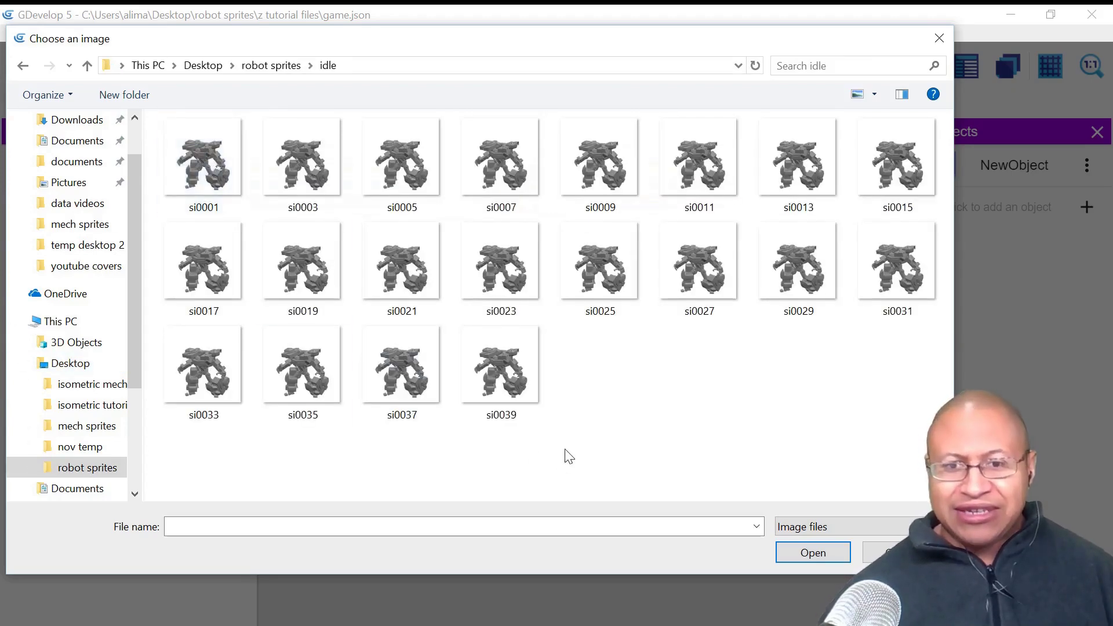
key(ctrl+a)
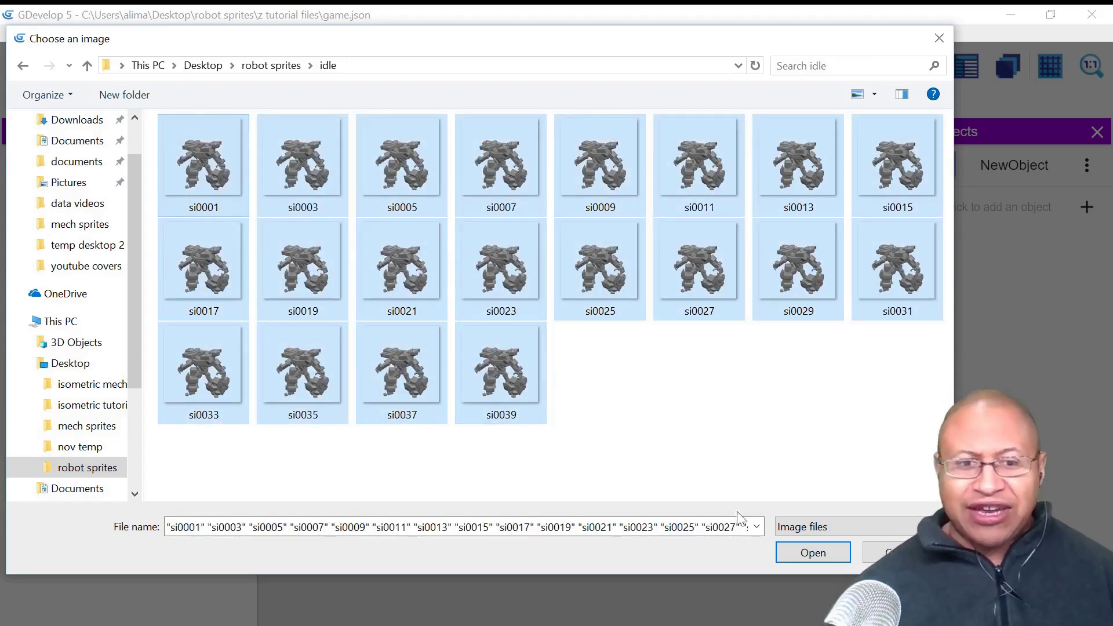
click(811, 553)
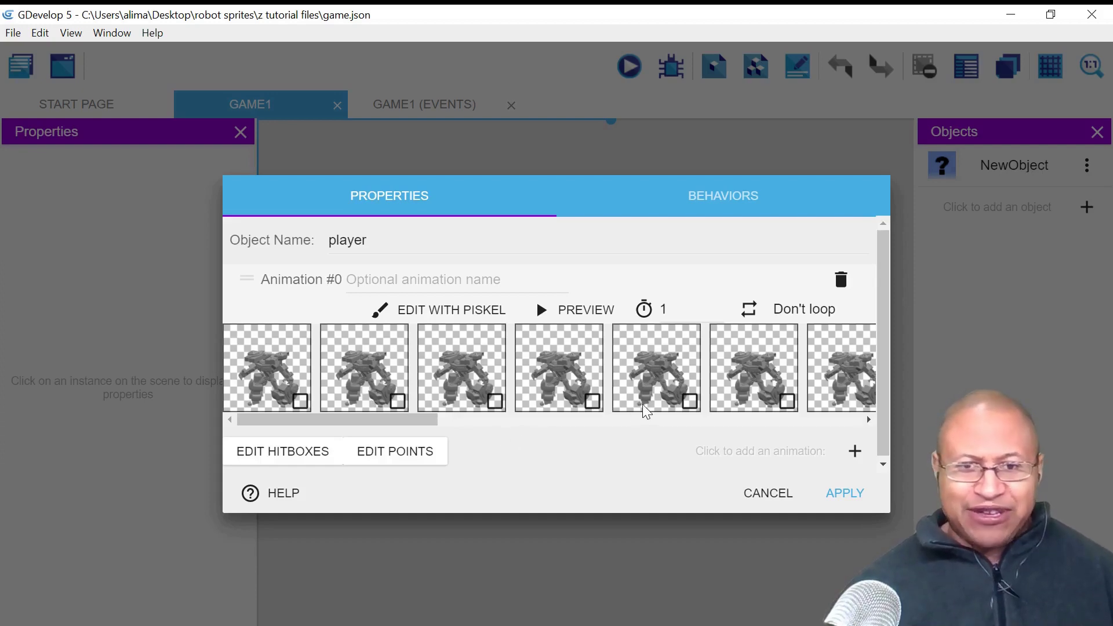
Name Animation #0 'idle' and add a second animation named 'walk'
click(418, 280)
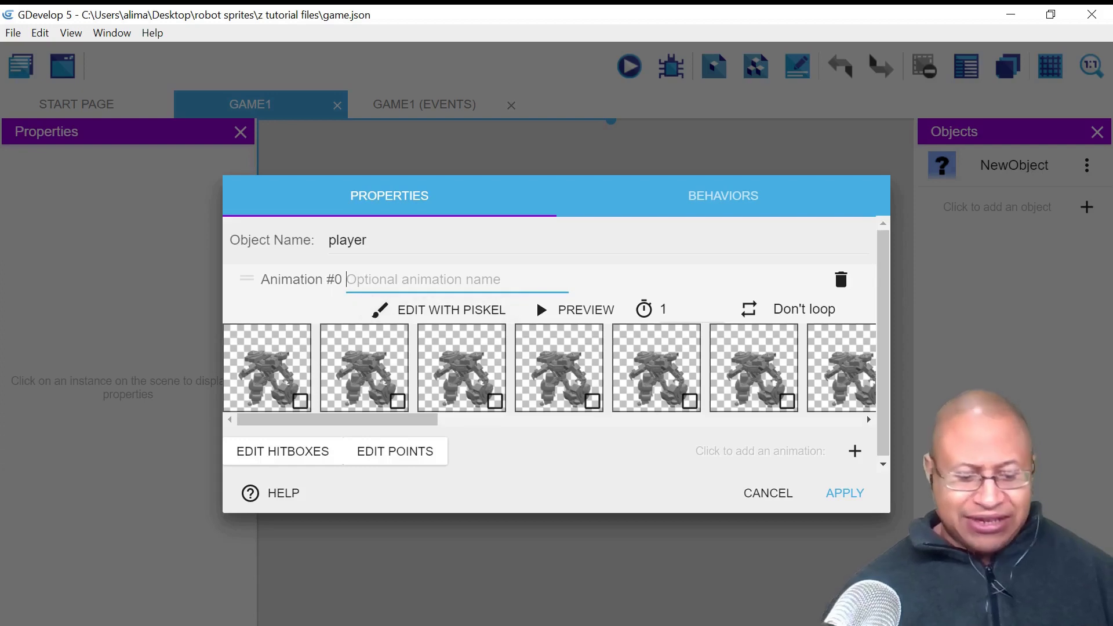
text(idle)
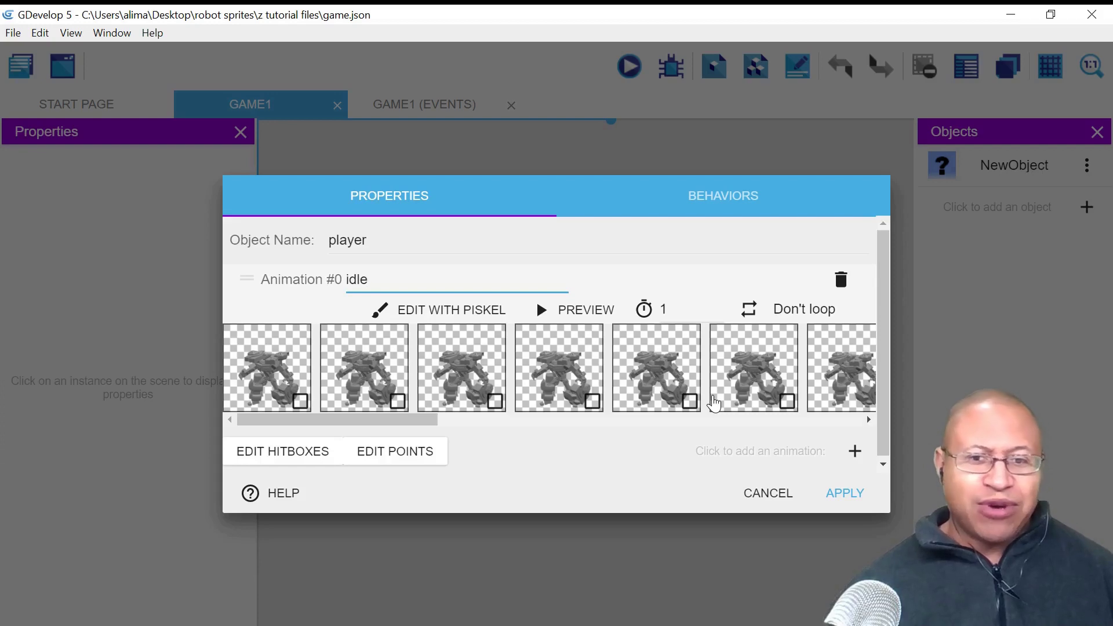
click(855, 453)
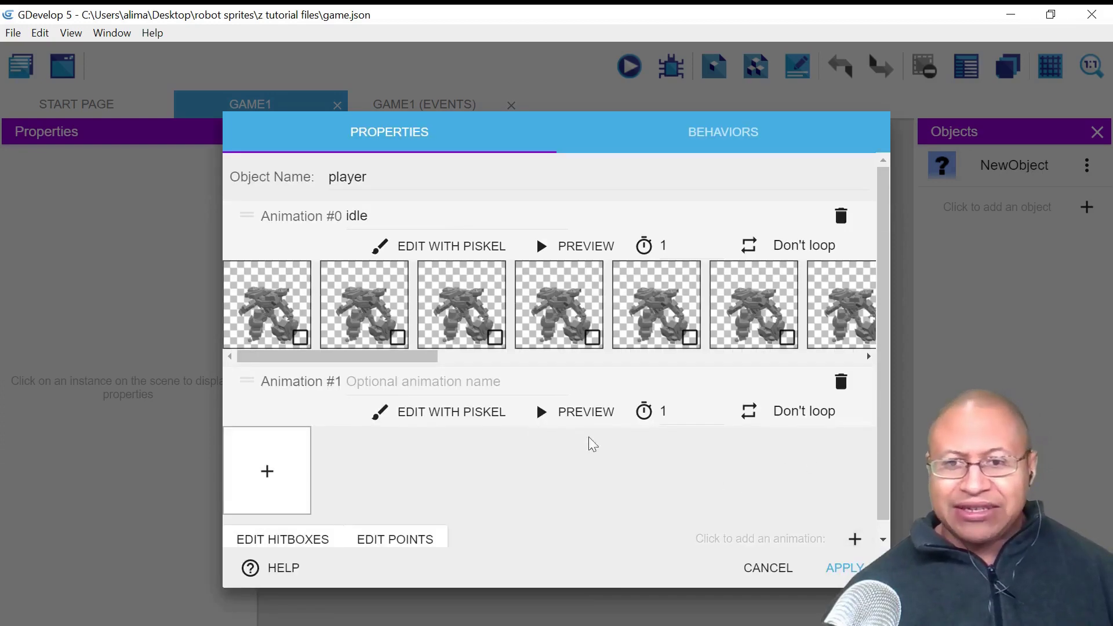
click(348, 380)
text(walk)
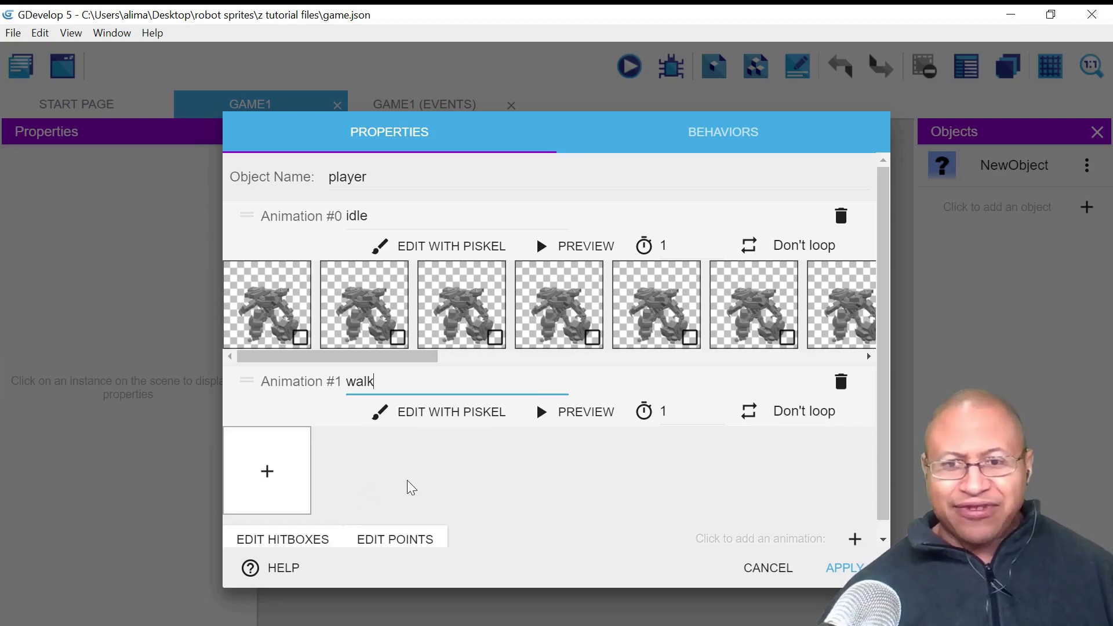
Load all images from Desktop > robot sprites > walk as the walk animation's frames
click(267, 472)
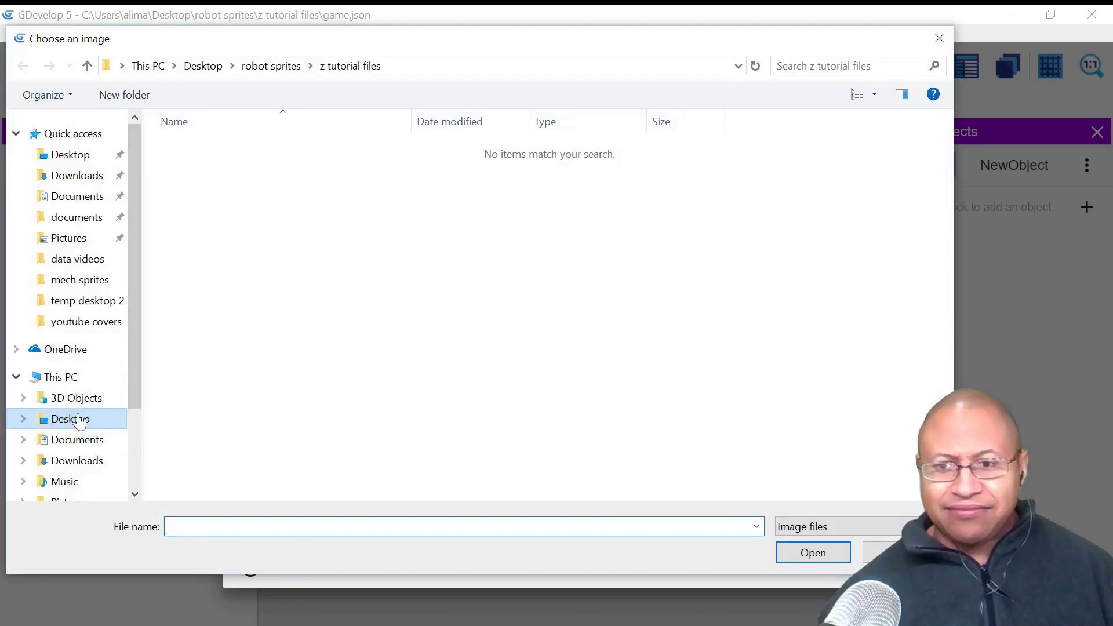
click(80, 420)
double_click(528, 172)
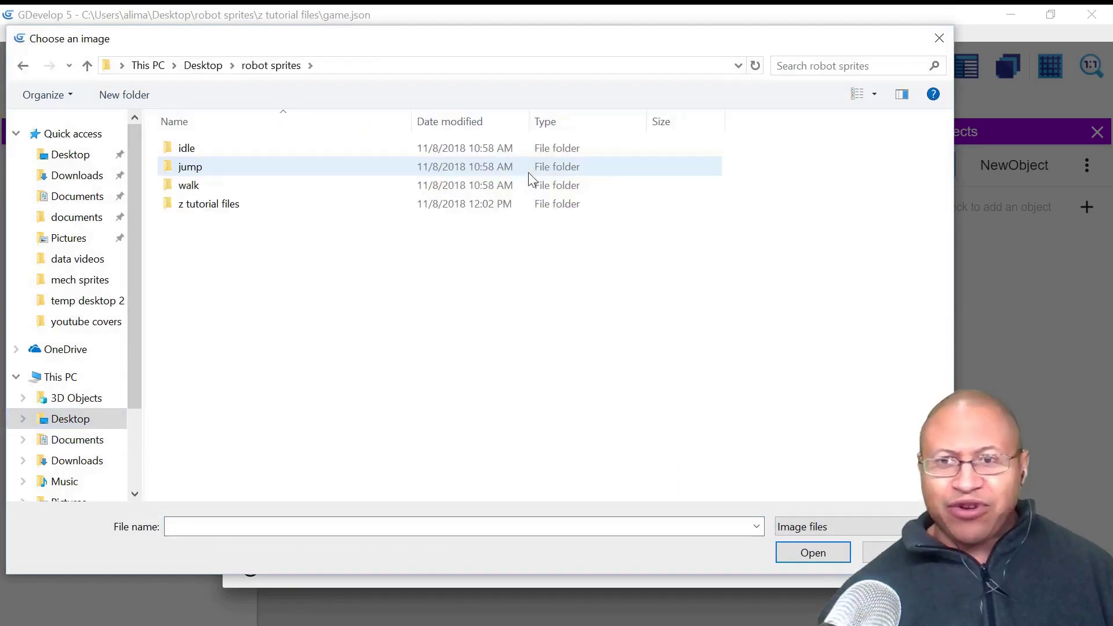
double_click(333, 187)
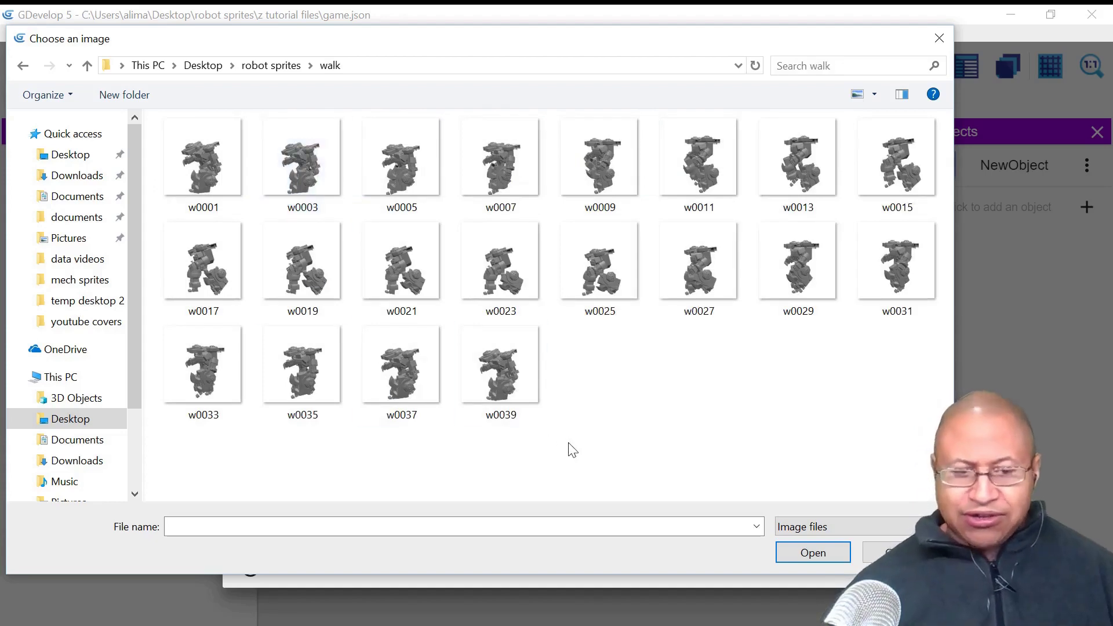
key(ctrl+a)
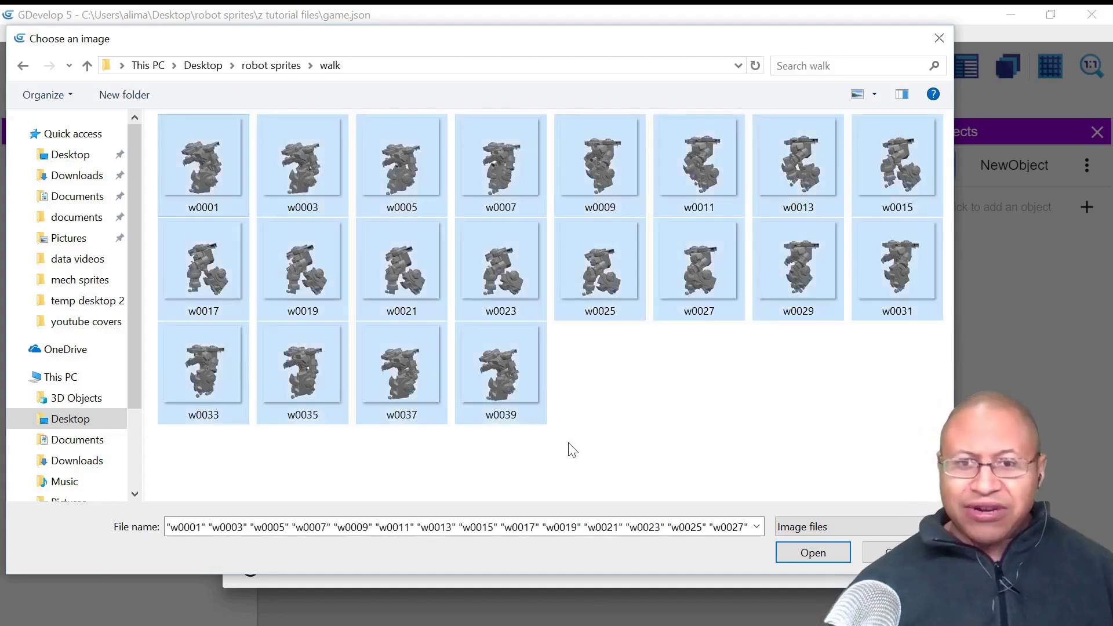
click(816, 552)
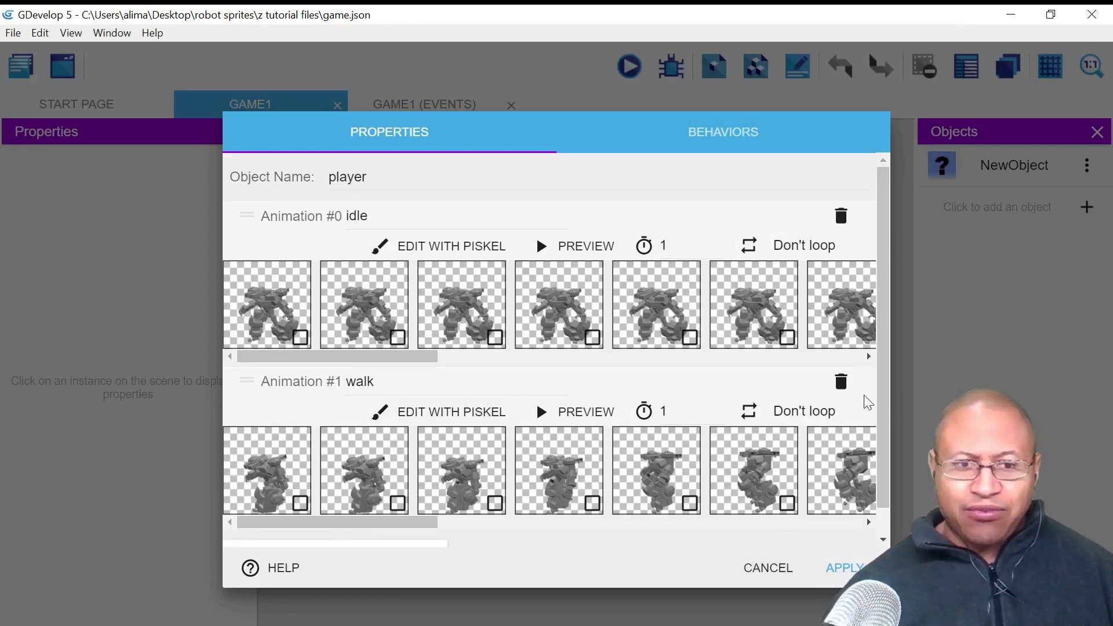
scroll(860, 440, down, 1)
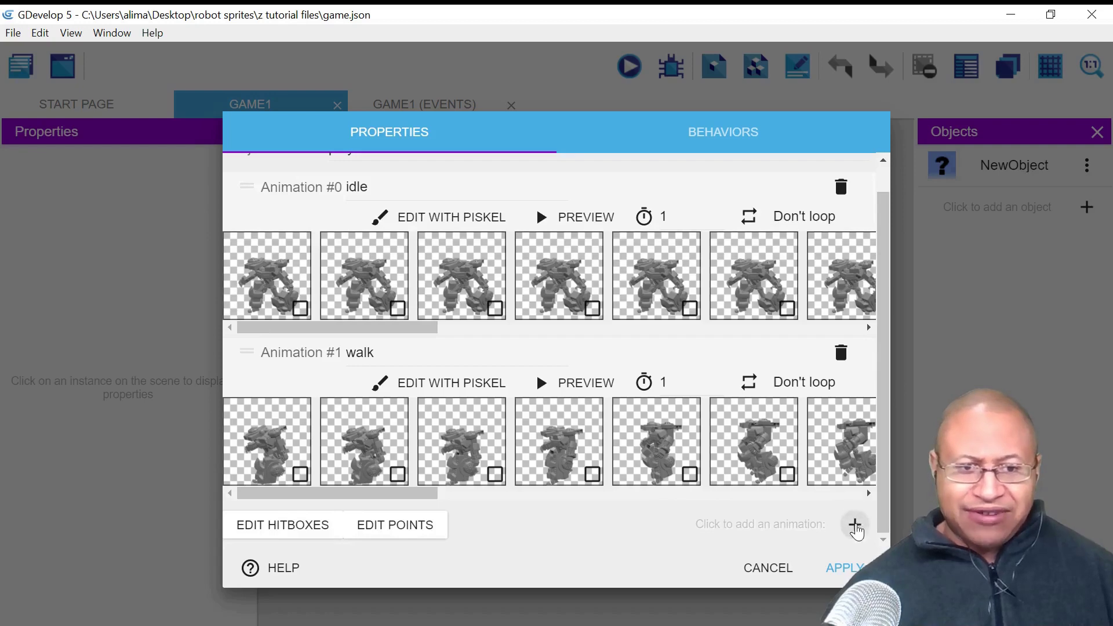
Add a third animation to the player and name it 'jump'
click(854, 525)
scroll(881, 439, down, 3)
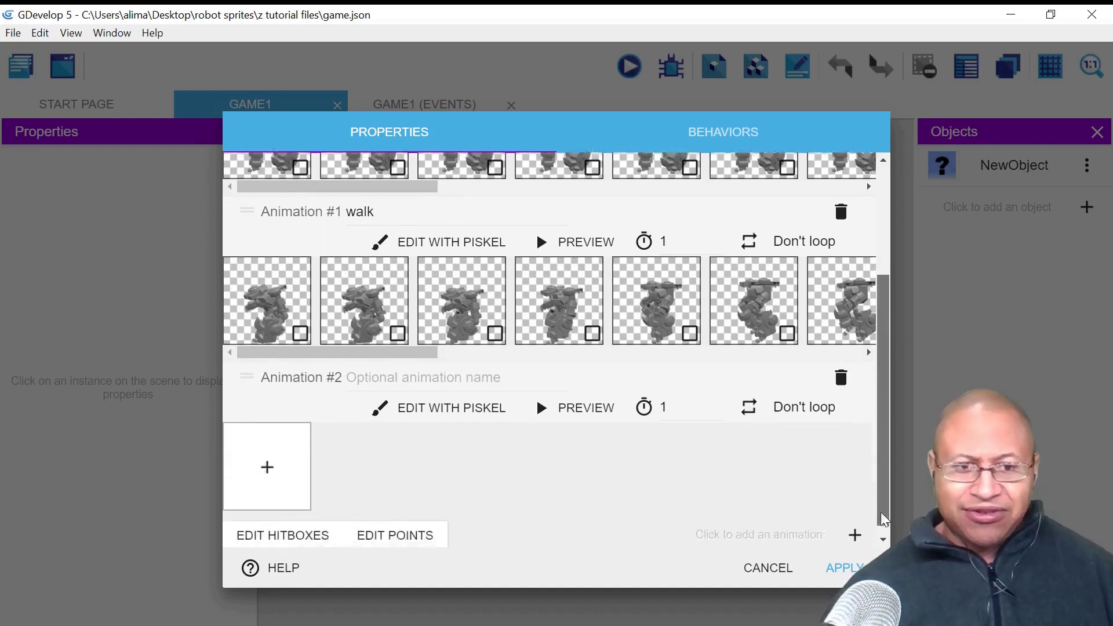
click(417, 367)
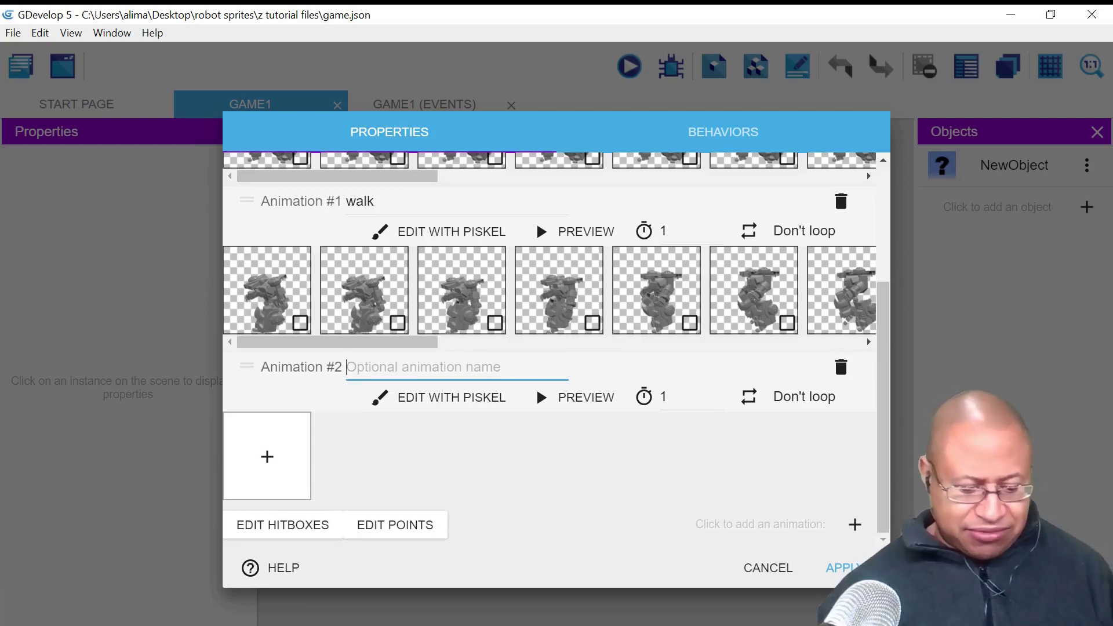
text(jump)
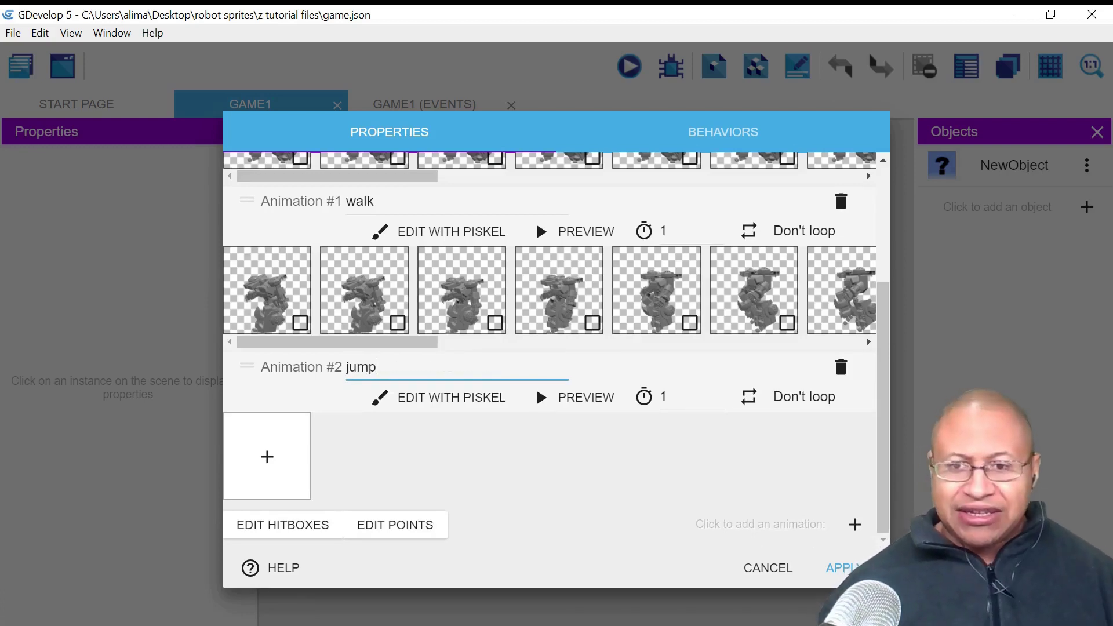
Load all seven images from robot sprites > jump as the jump animation's frames
click(267, 458)
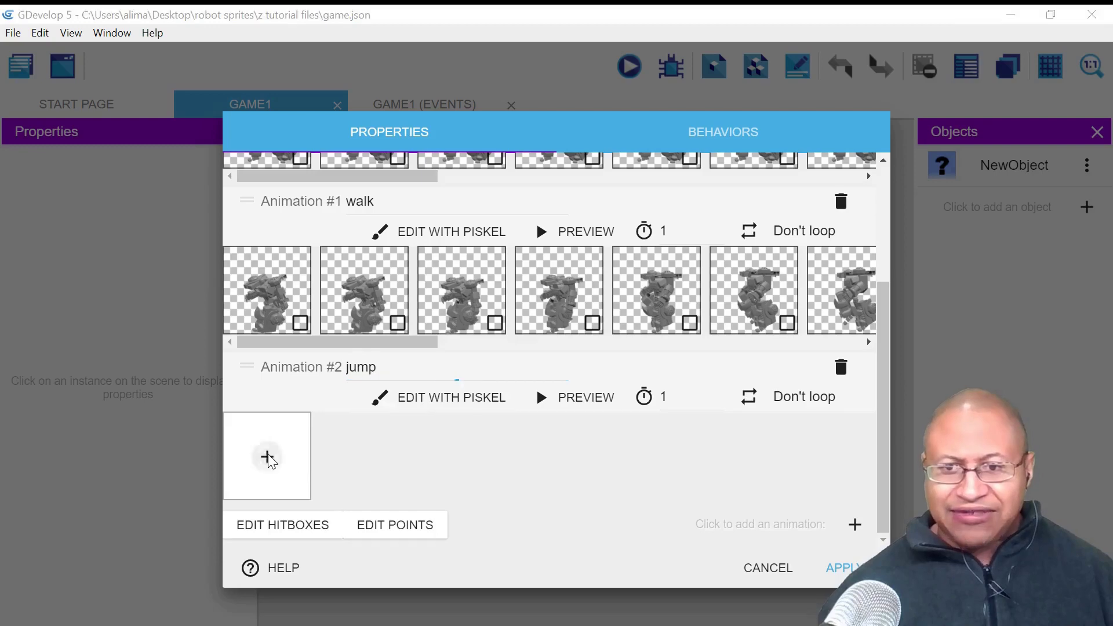
click(87, 425)
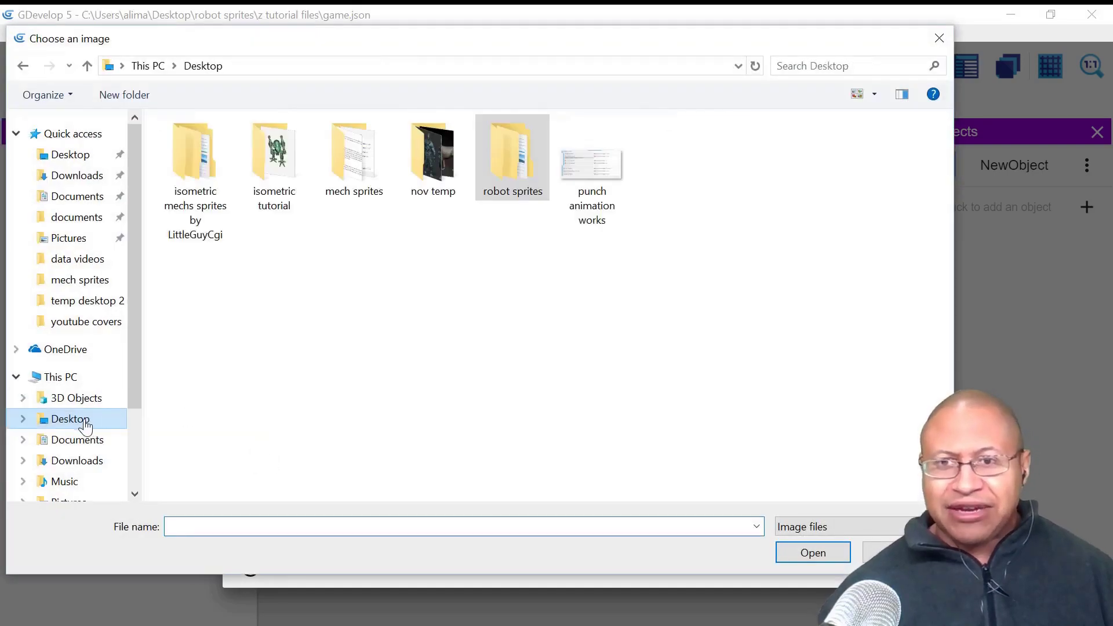
double_click(500, 176)
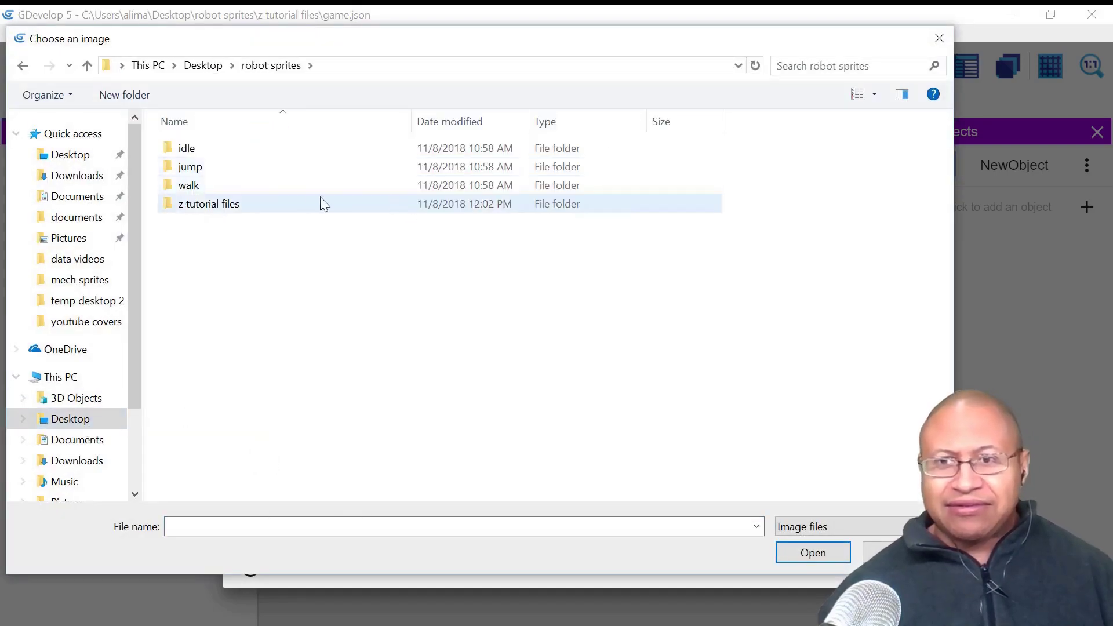
double_click(262, 171)
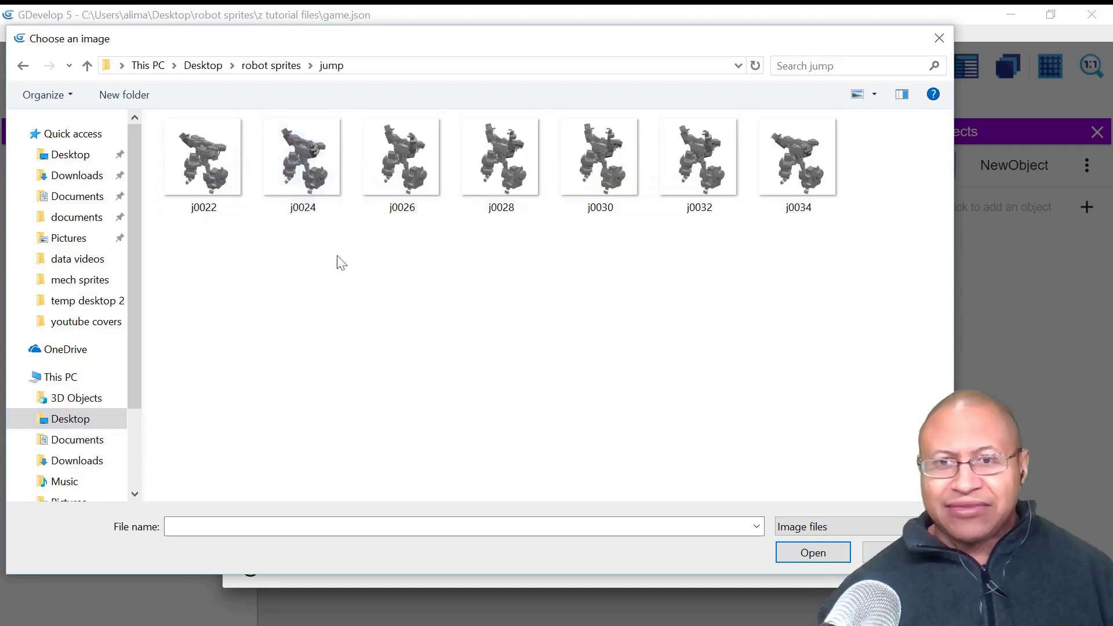
key(ctrl+a)
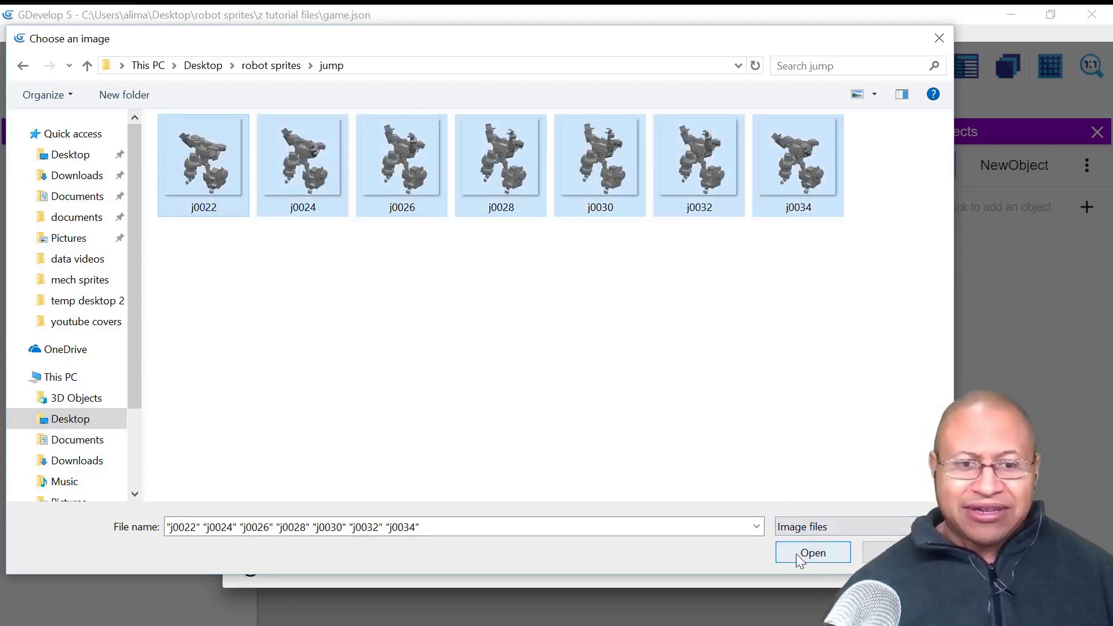
click(812, 553)
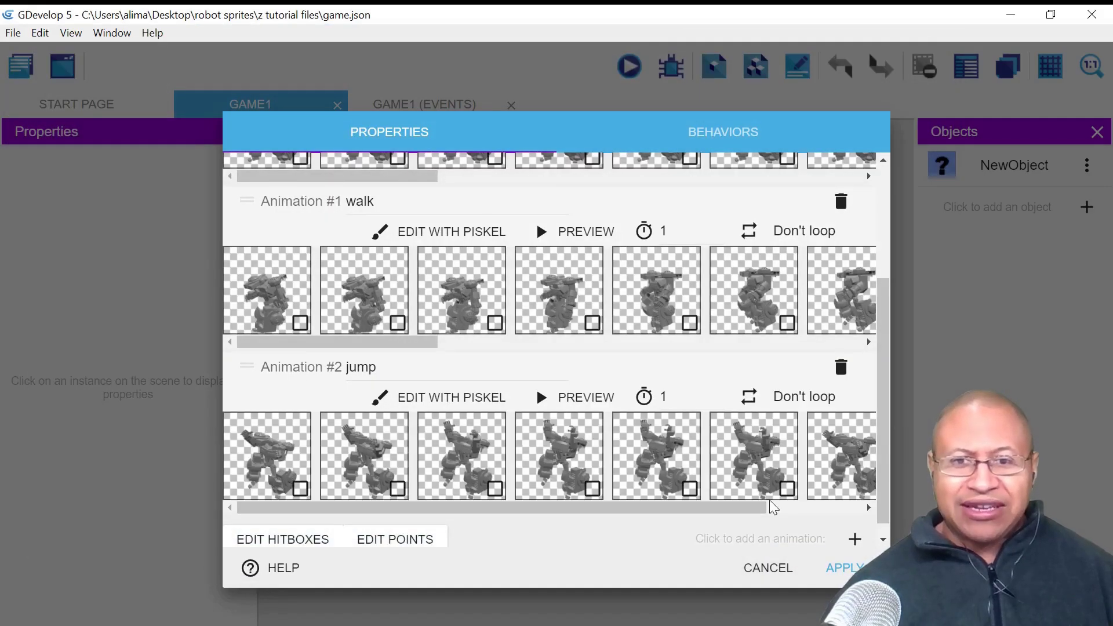
scroll(869, 348, up, 3)
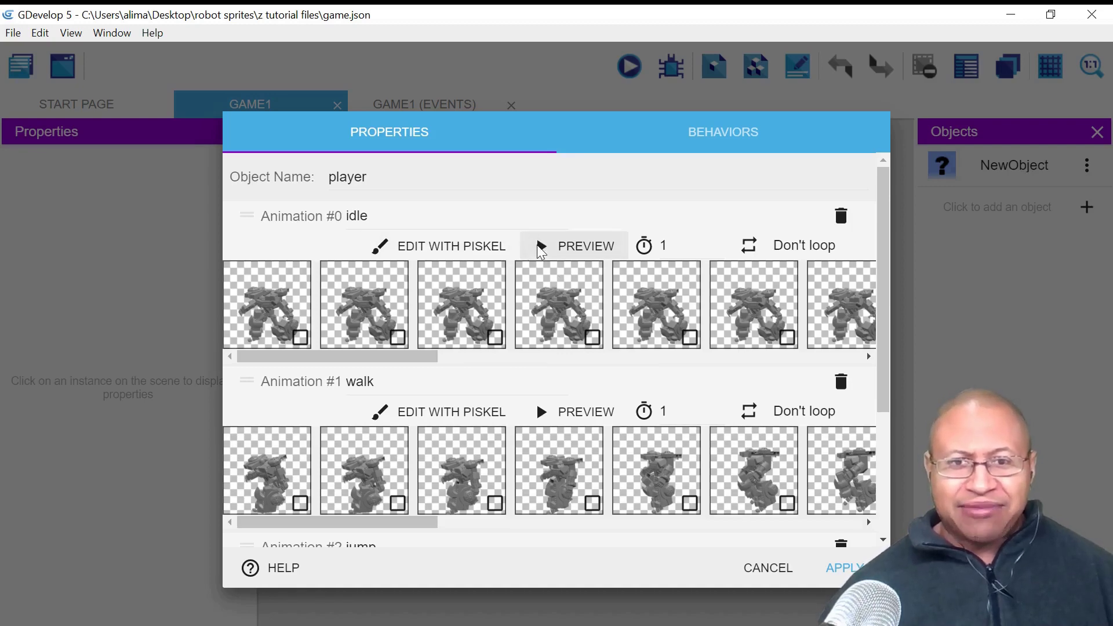
click(571, 245)
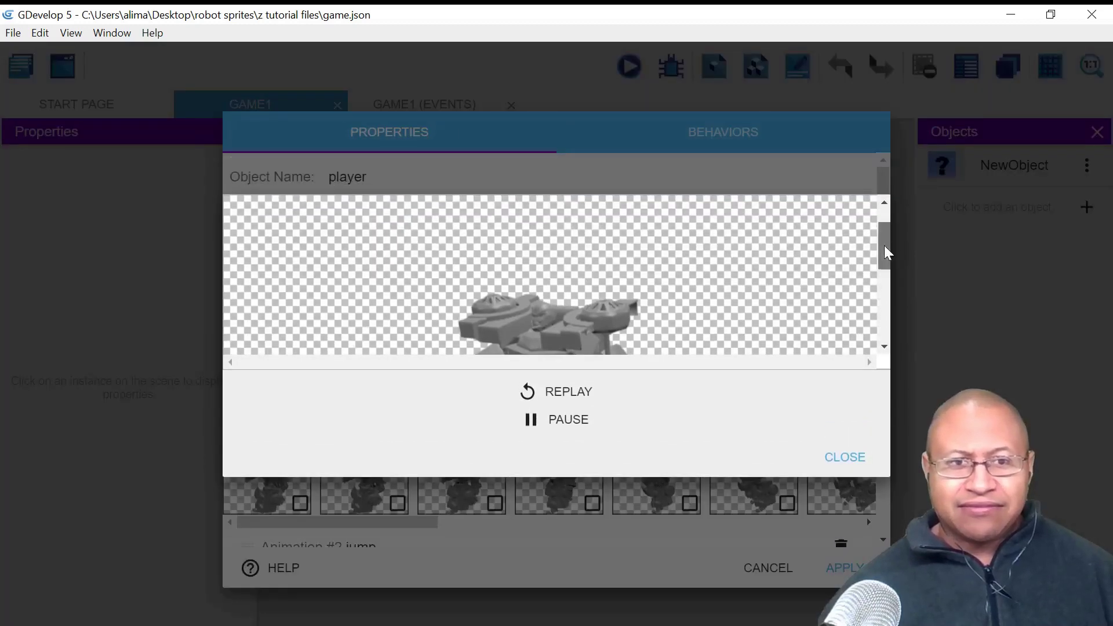
drag(885, 243, 885, 270)
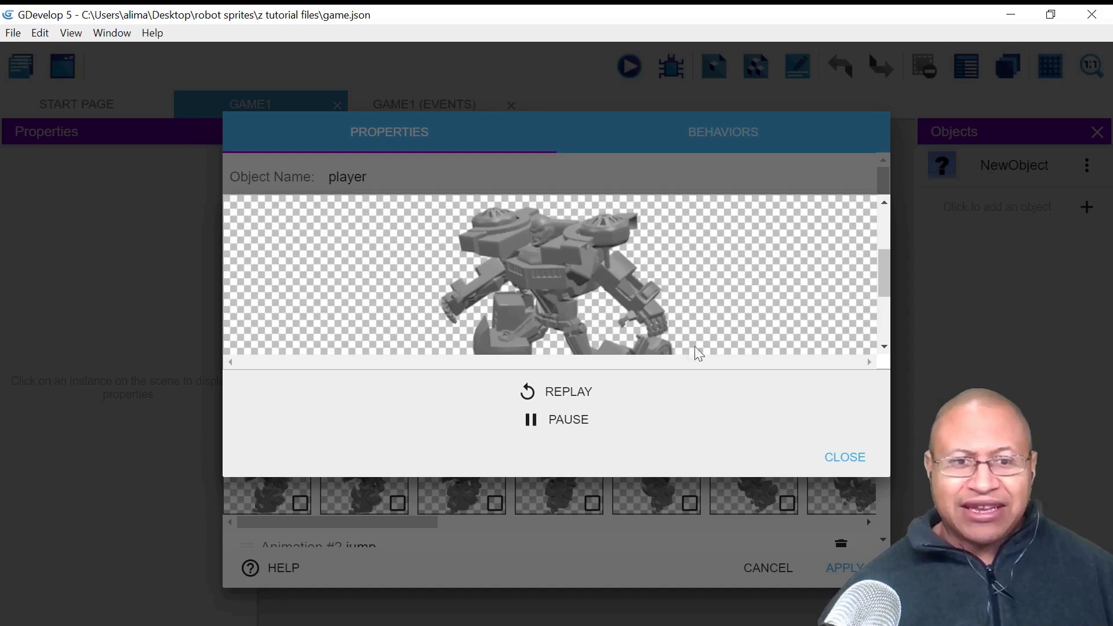
click(847, 457)
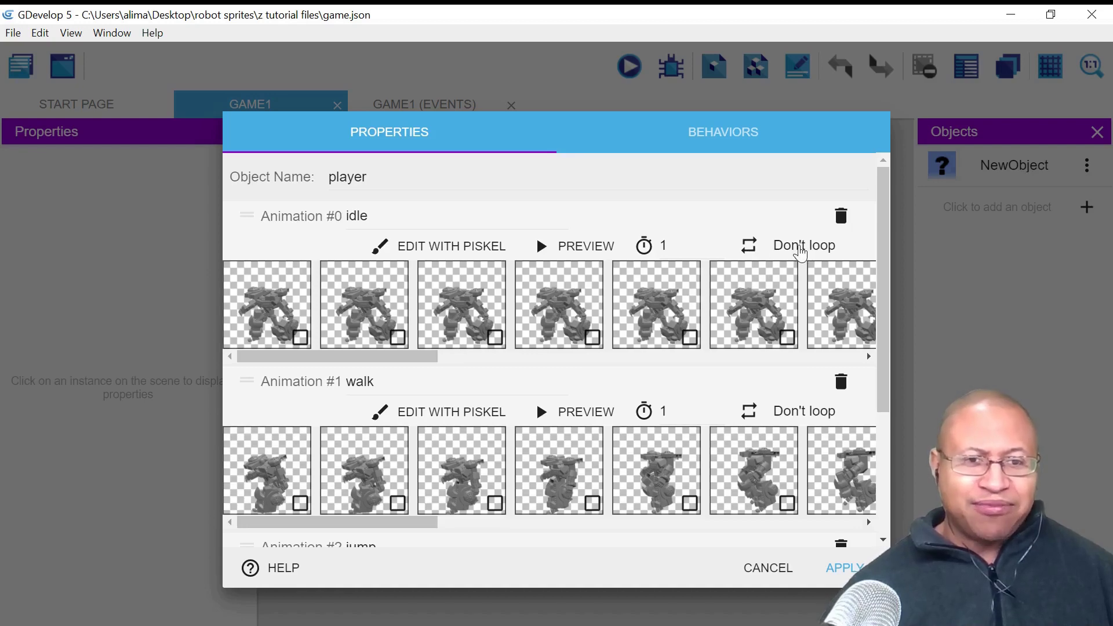
Set the idle animation to loop at 0.08 seconds per frame and check it in preview
click(801, 253)
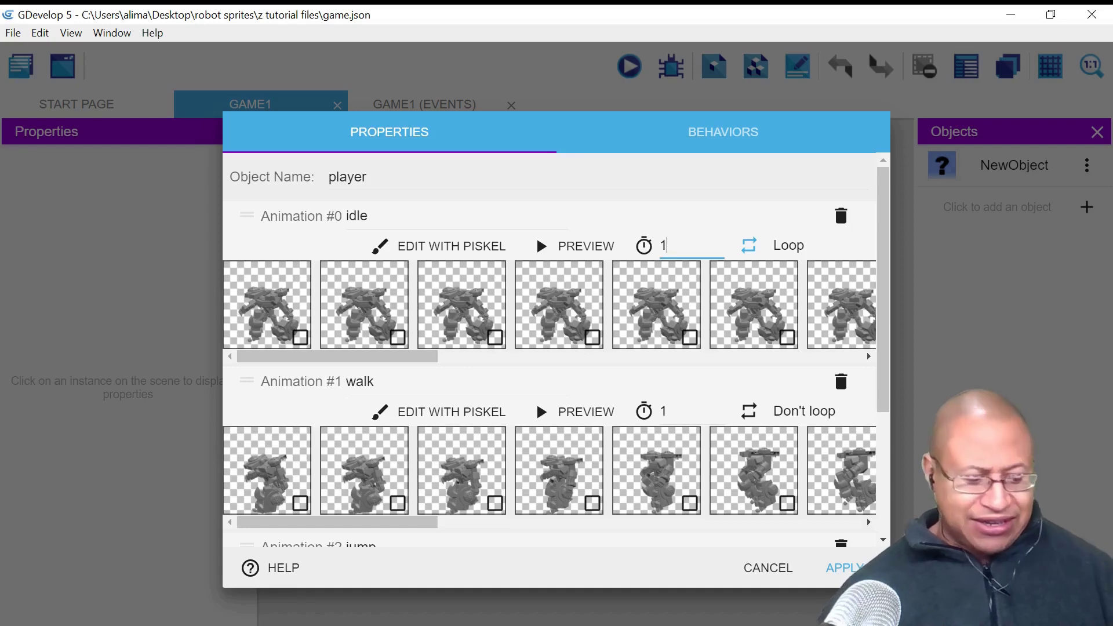
key(BackSpace)
text(0.08)
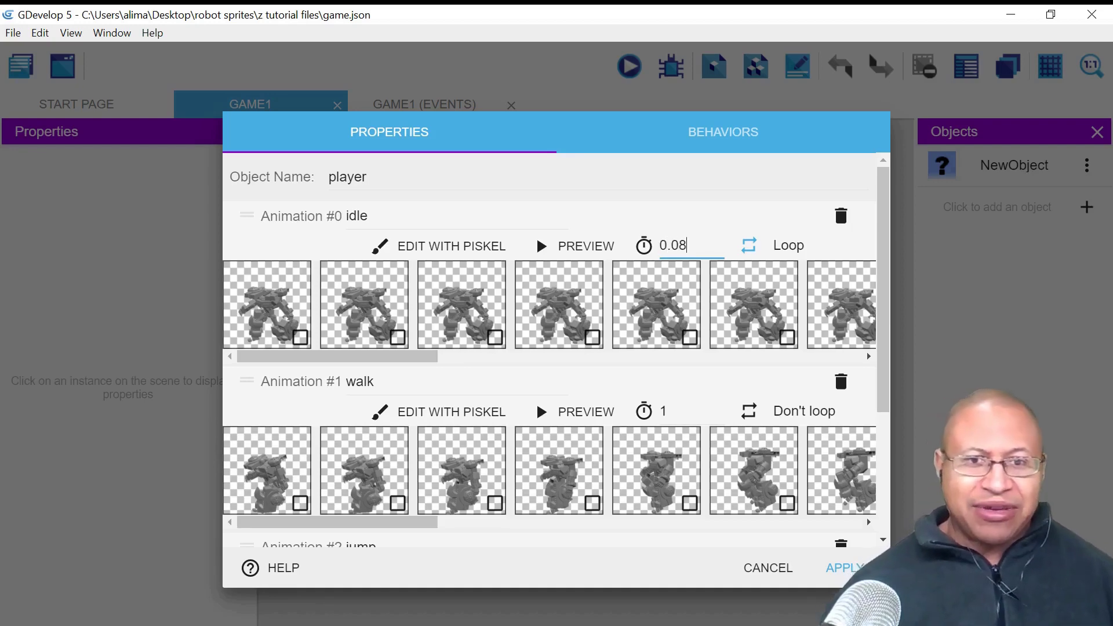
click(575, 250)
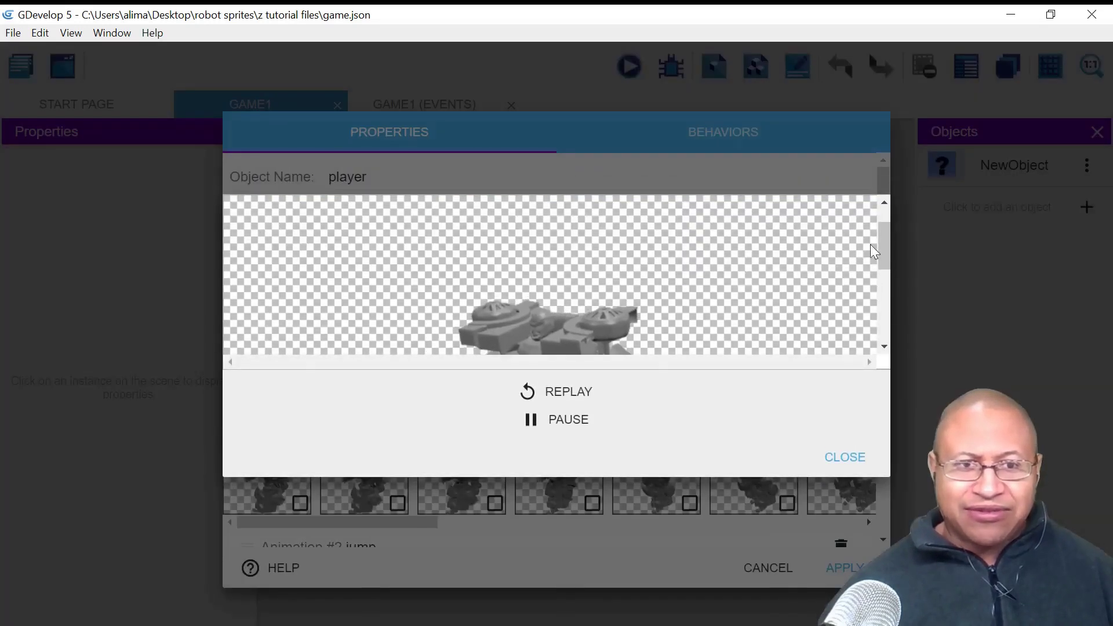
drag(882, 236, 883, 264)
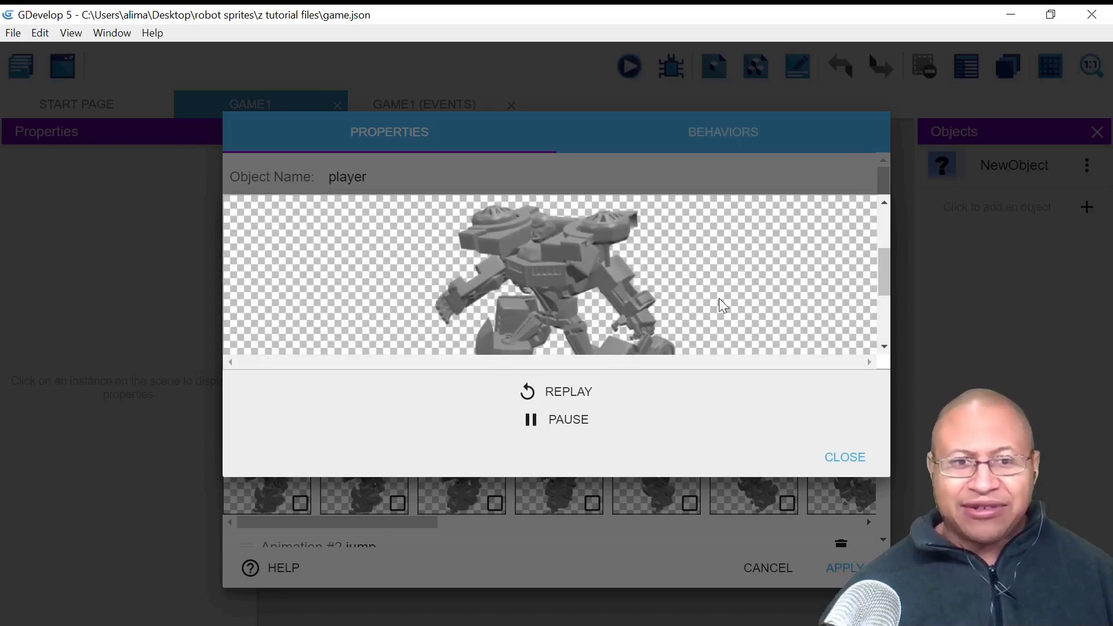
click(845, 460)
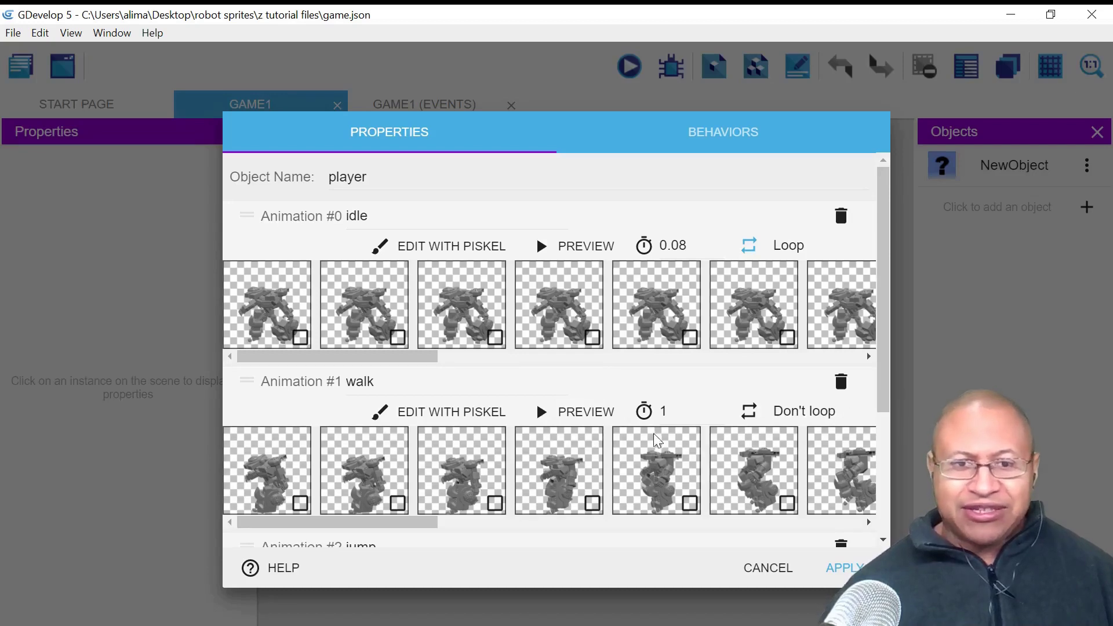
drag(884, 387, 898, 459)
Set the walk animation to loop at 0.08 seconds per frame and check it in preview
click(789, 306)
click(667, 299)
key(BackSpace)
text(0.08)
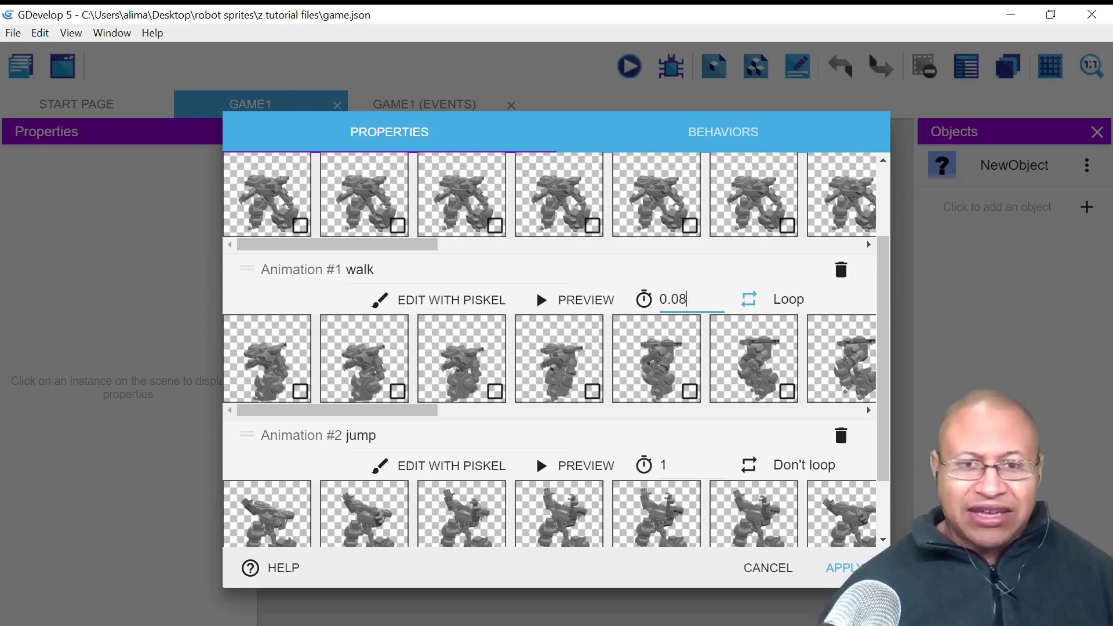
click(585, 300)
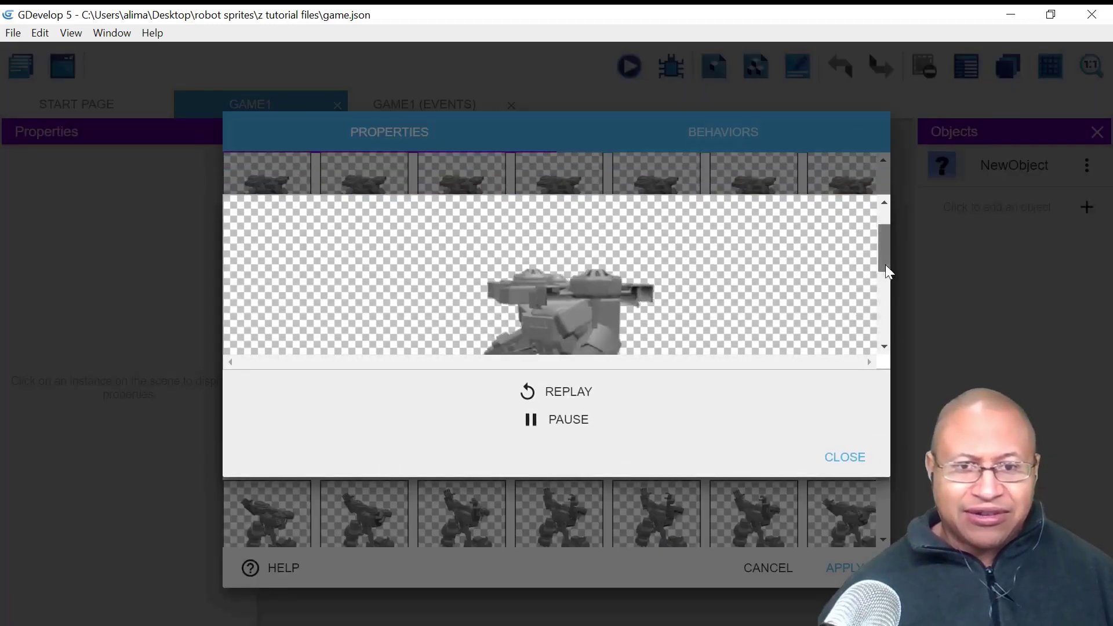
drag(886, 264, 885, 283)
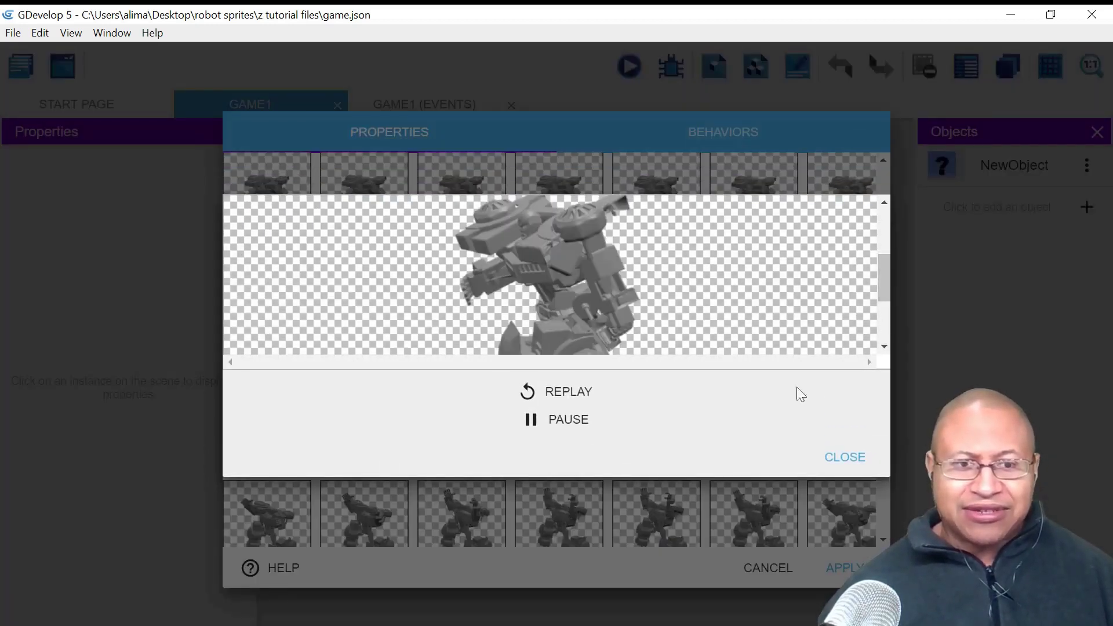
click(845, 457)
scroll(885, 410, down, 2)
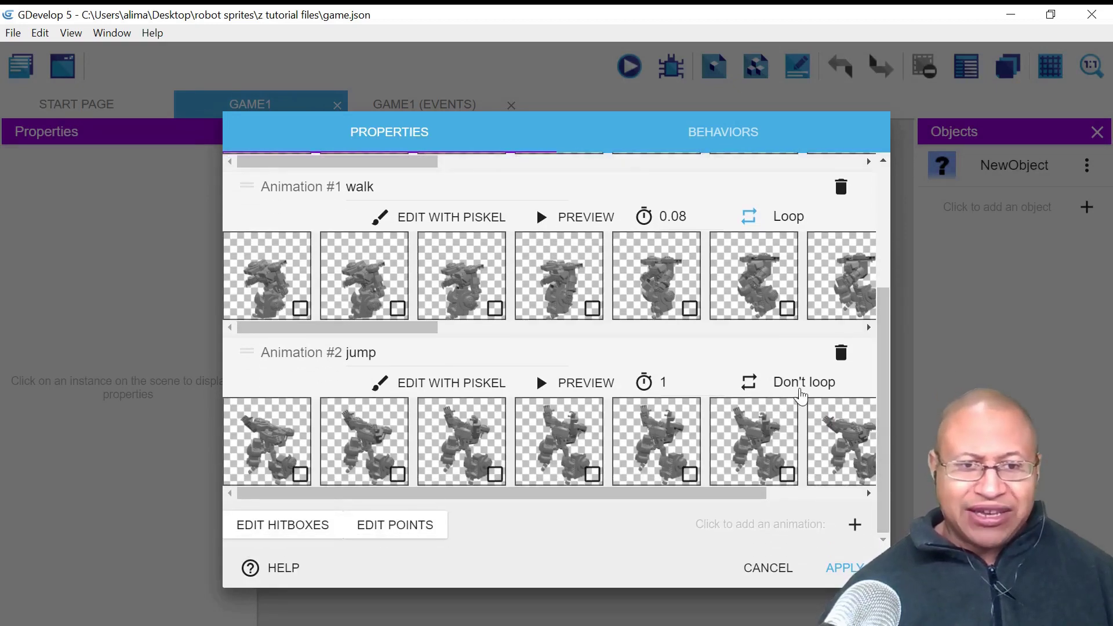
Set the jump animation's frame time to 0.08 seconds and replay it in preview
click(666, 384)
key(BackSpace)
text(0.08)
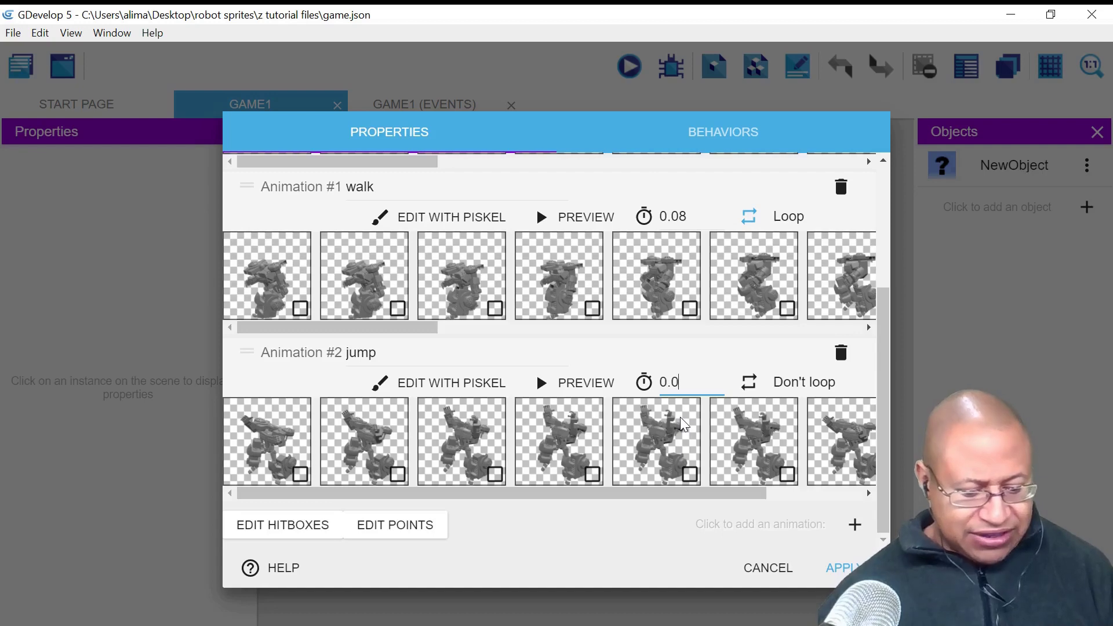
click(577, 383)
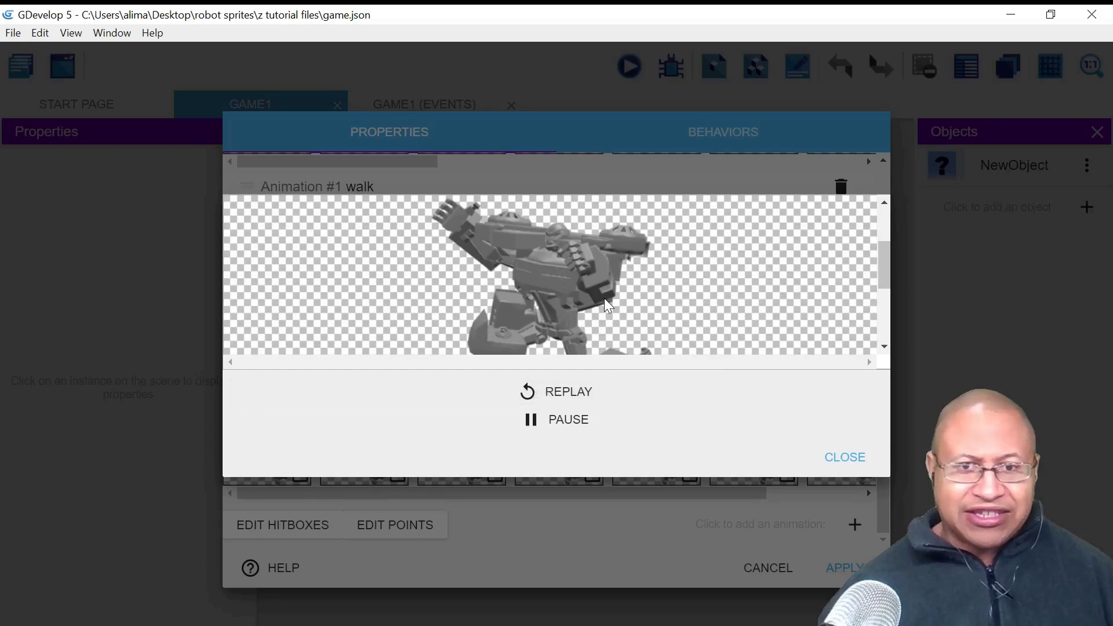
click(571, 398)
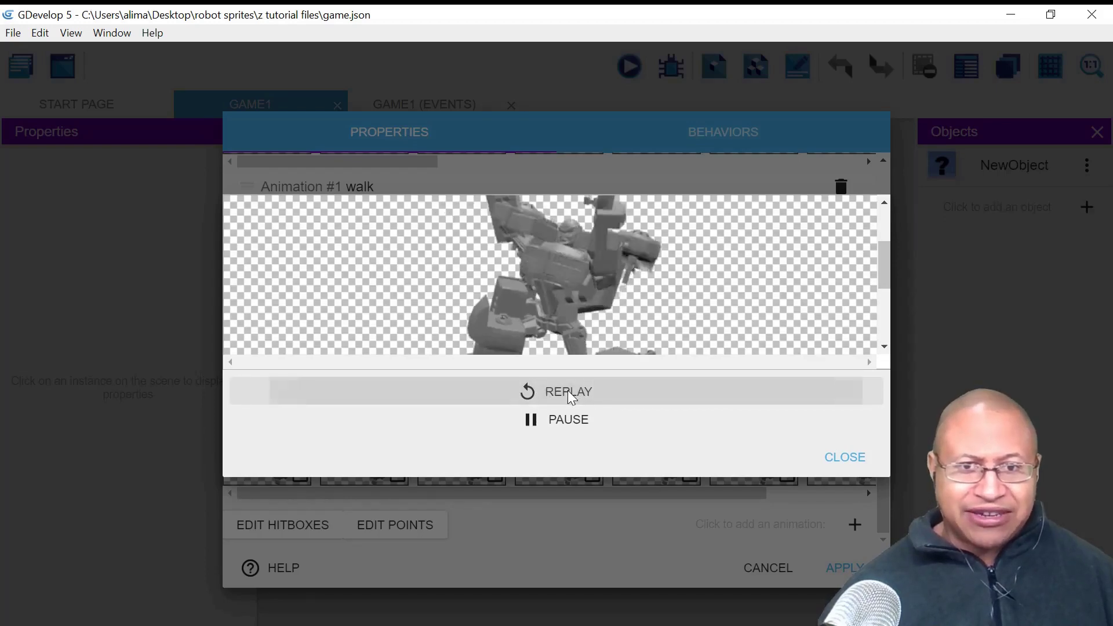
click(570, 398)
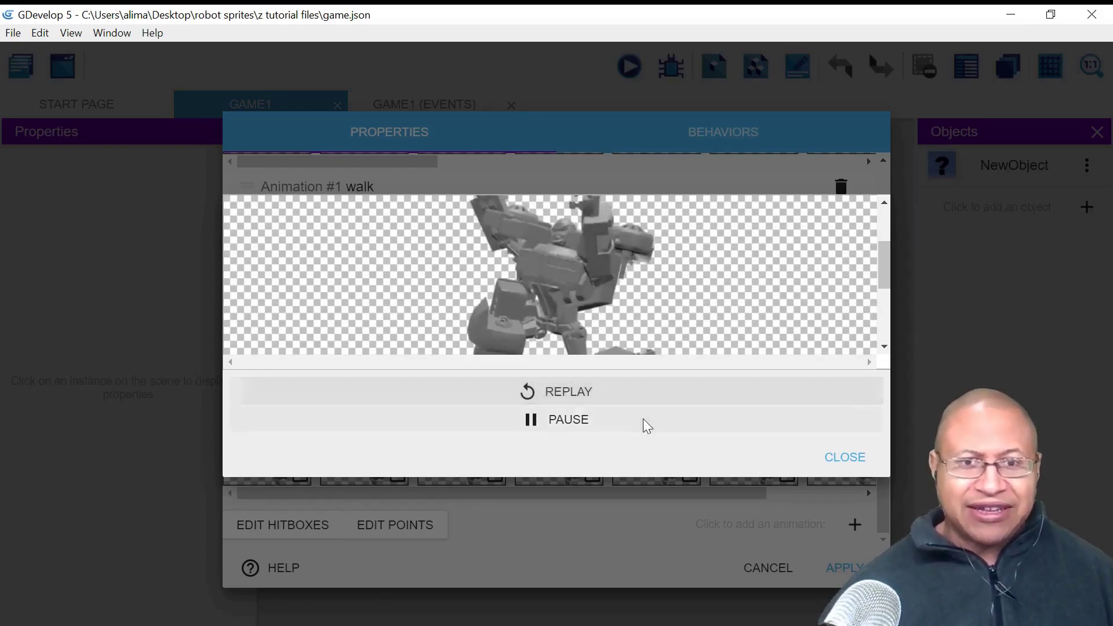
click(835, 458)
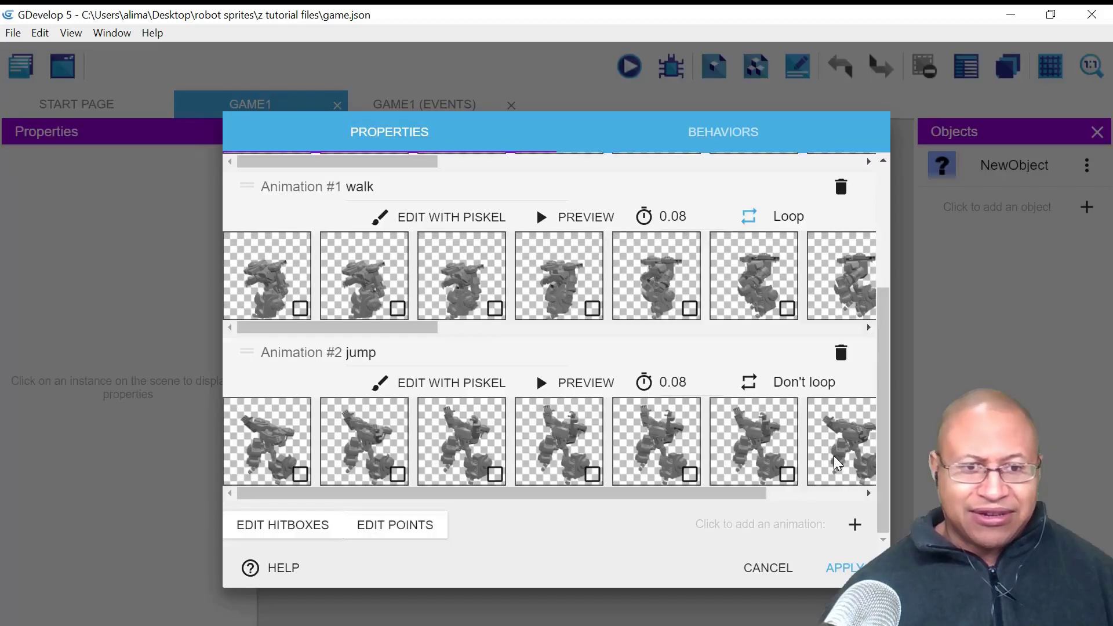
drag(885, 469, 880, 511)
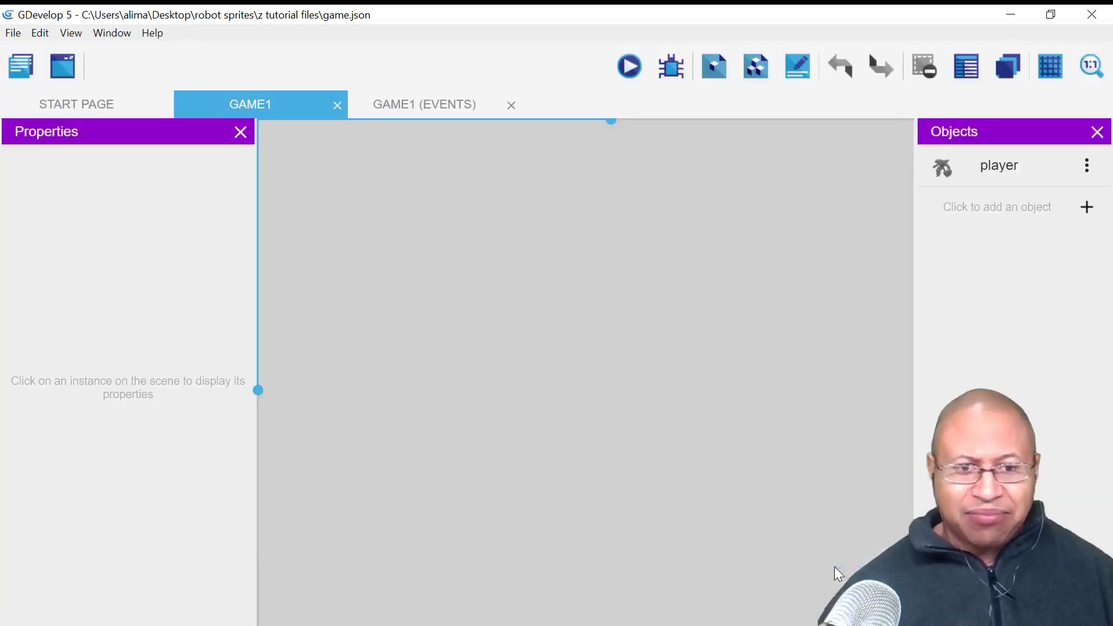
Apply the player object and place one robot instance in the scene at X 255, Y 106
click(837, 567)
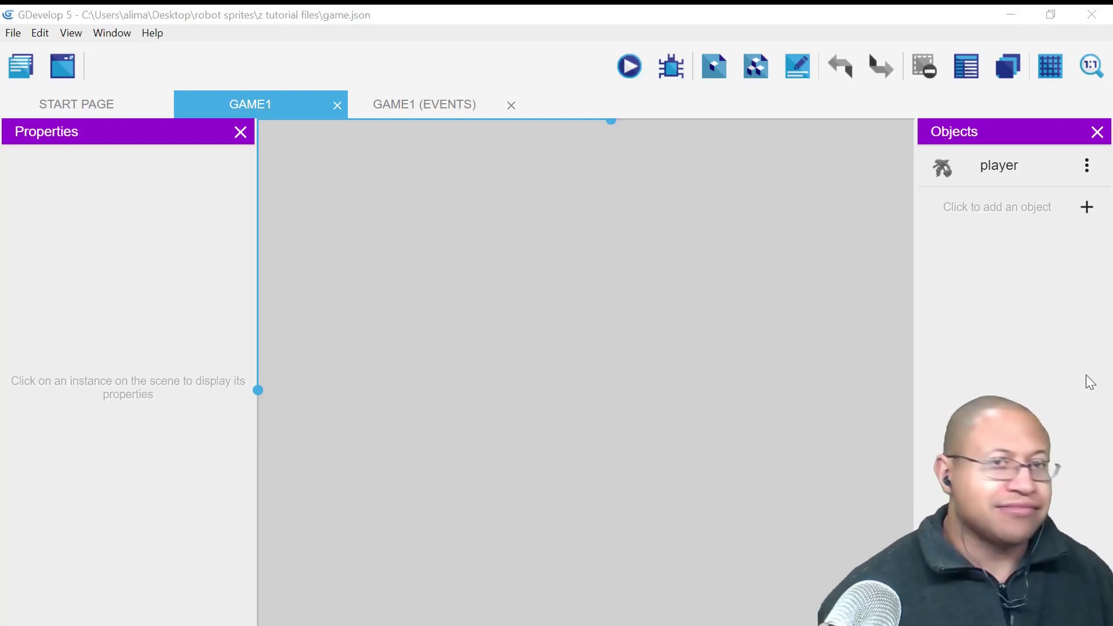
click(810, 224)
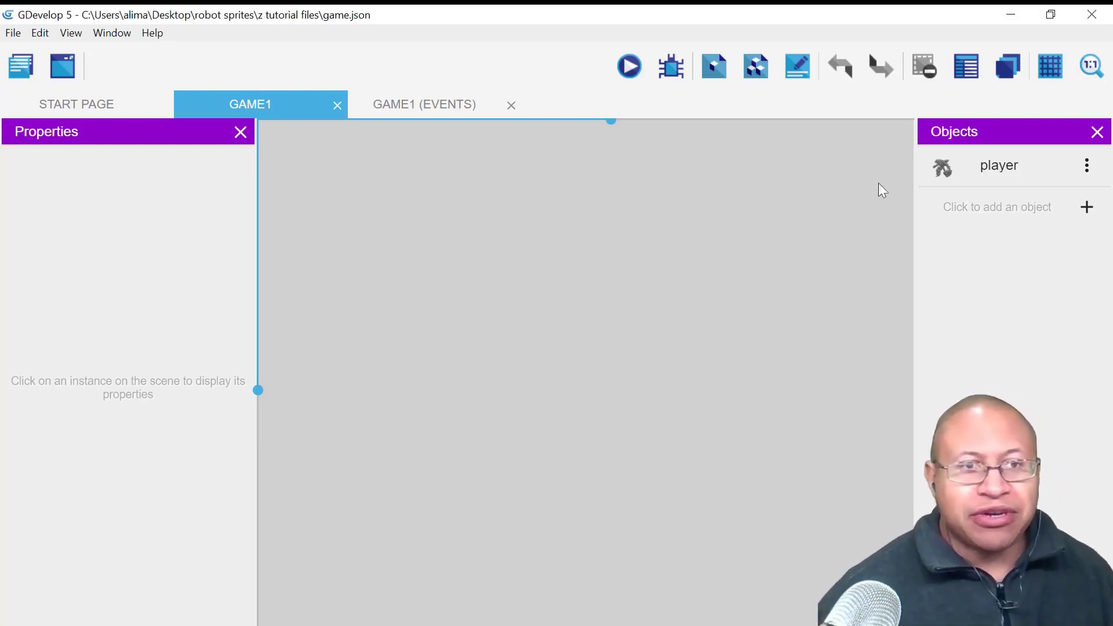
drag(961, 169, 504, 313)
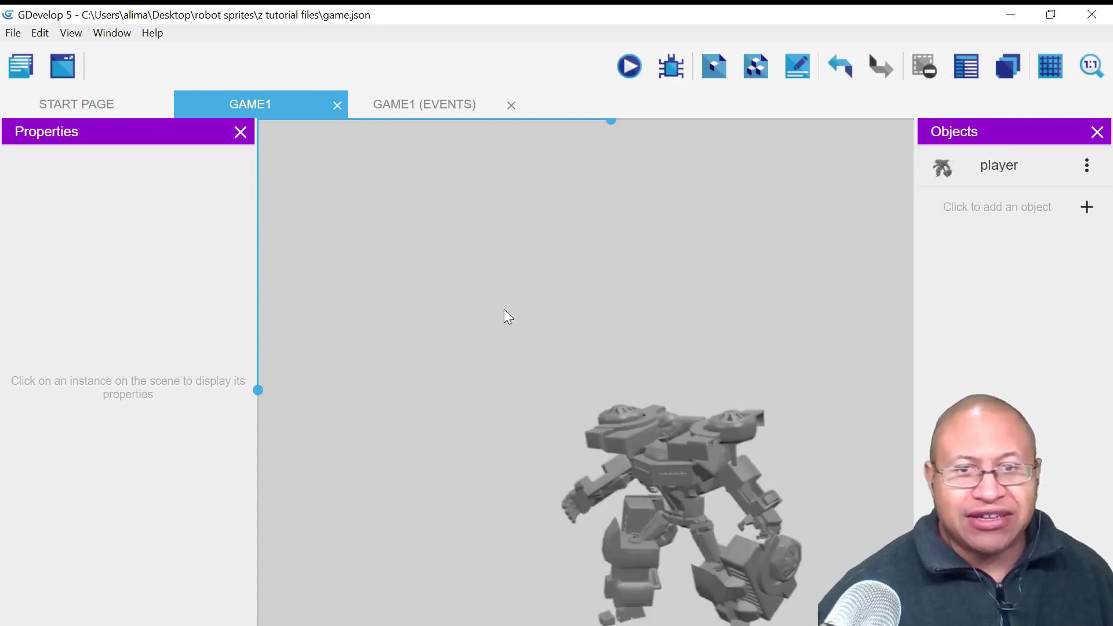
scroll(706, 458, down, 1)
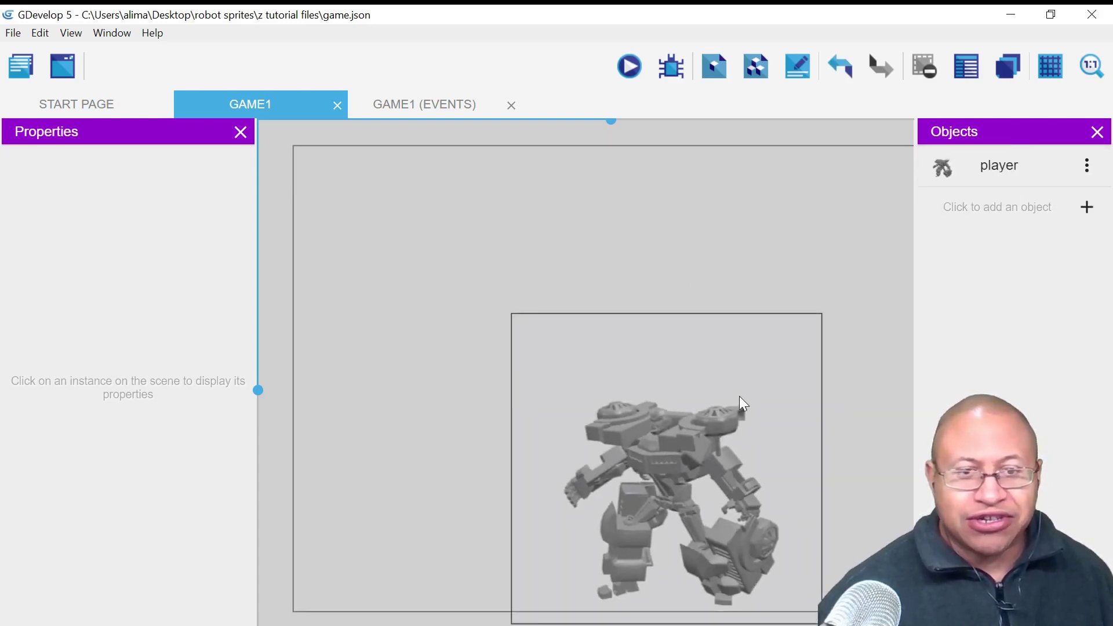
scroll(739, 400, down, 2)
drag(681, 462, 646, 387)
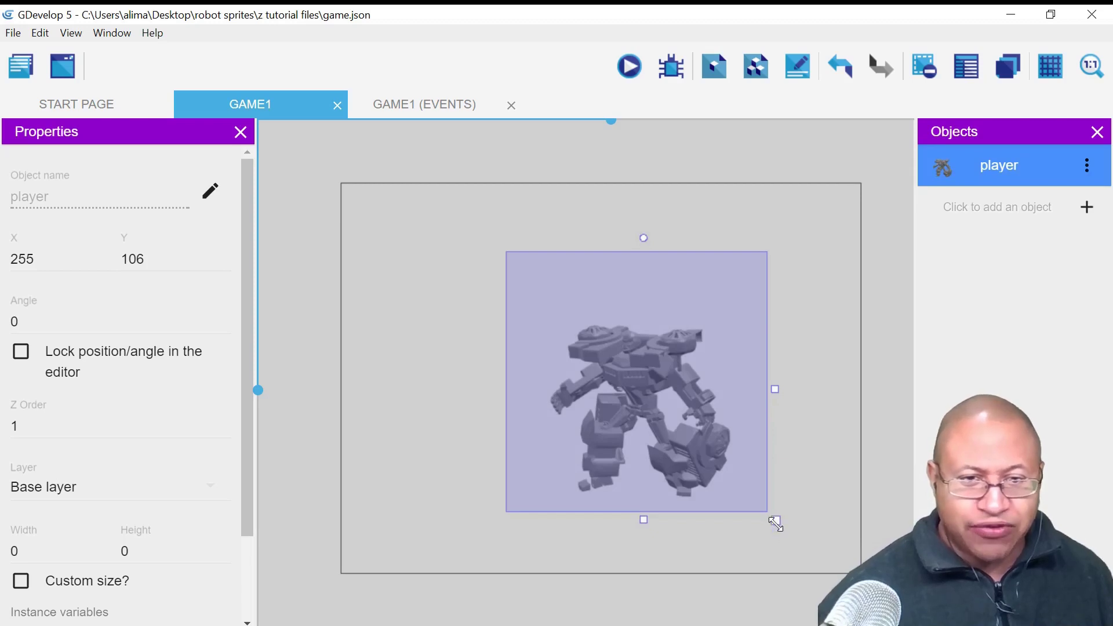
Resize the robot instance down to 181 by 181 pixels, then deselect it
drag(778, 523, 633, 379)
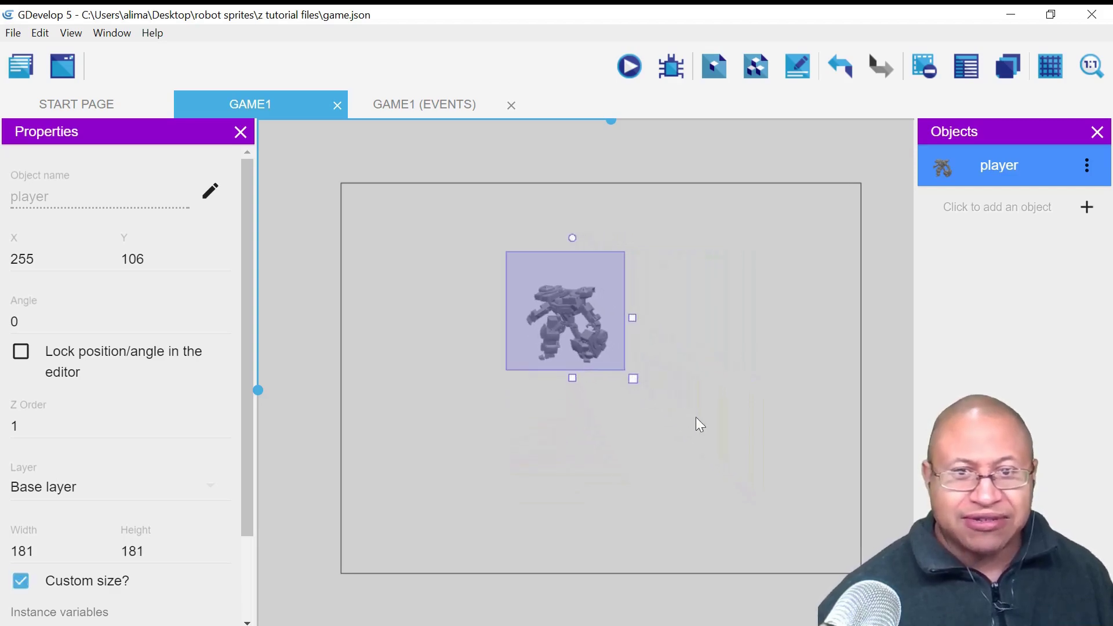
click(701, 318)
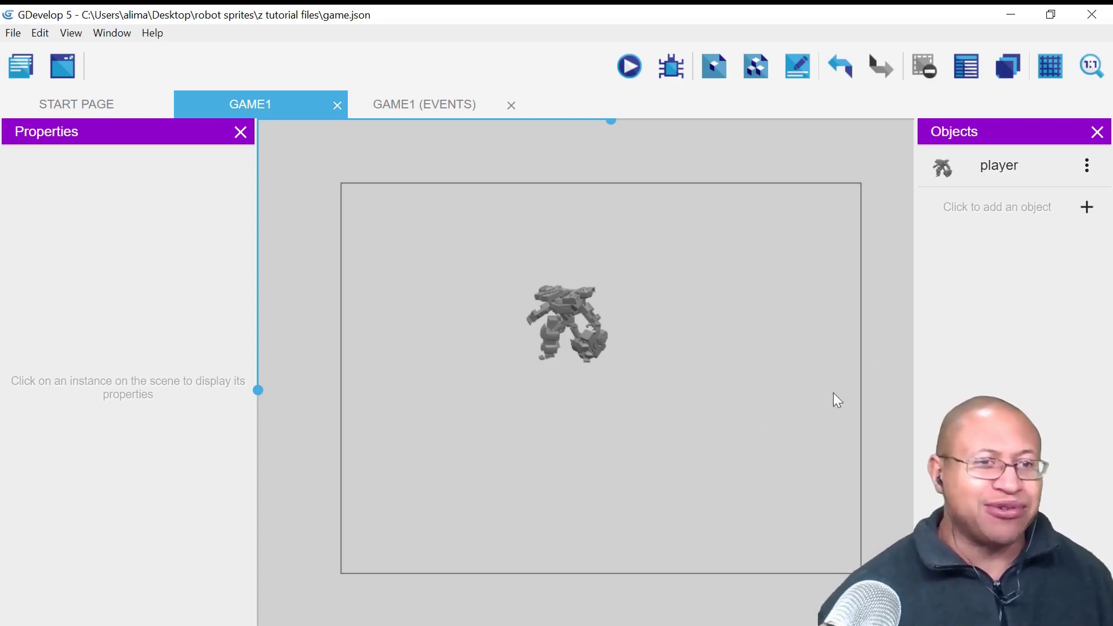
Add a new Tiled Sprite object and rename it 'ground'
click(1088, 208)
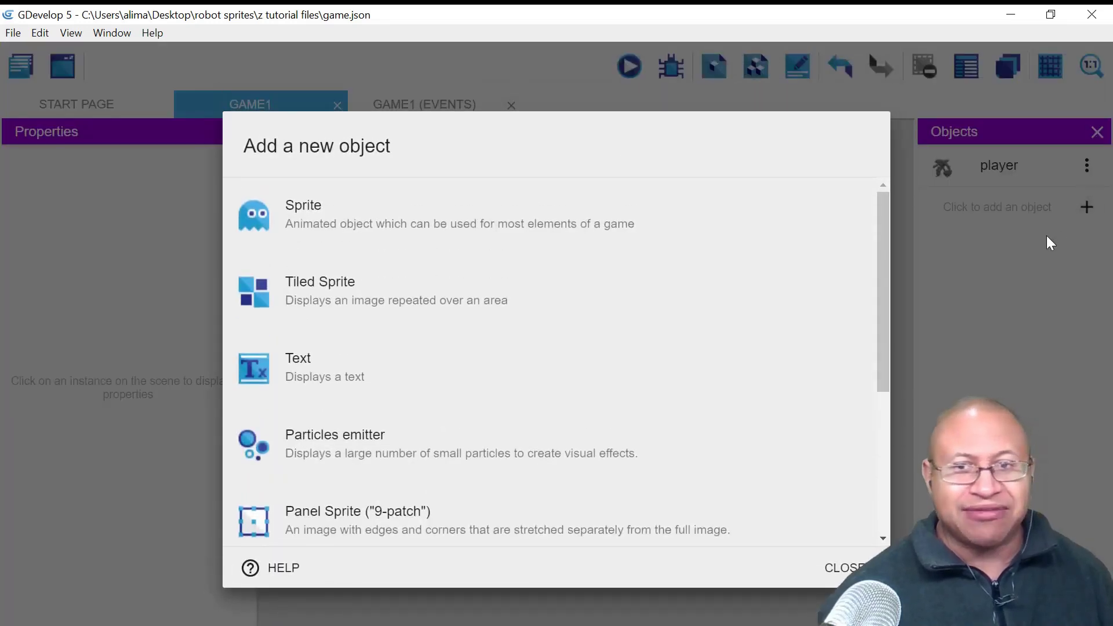
click(582, 301)
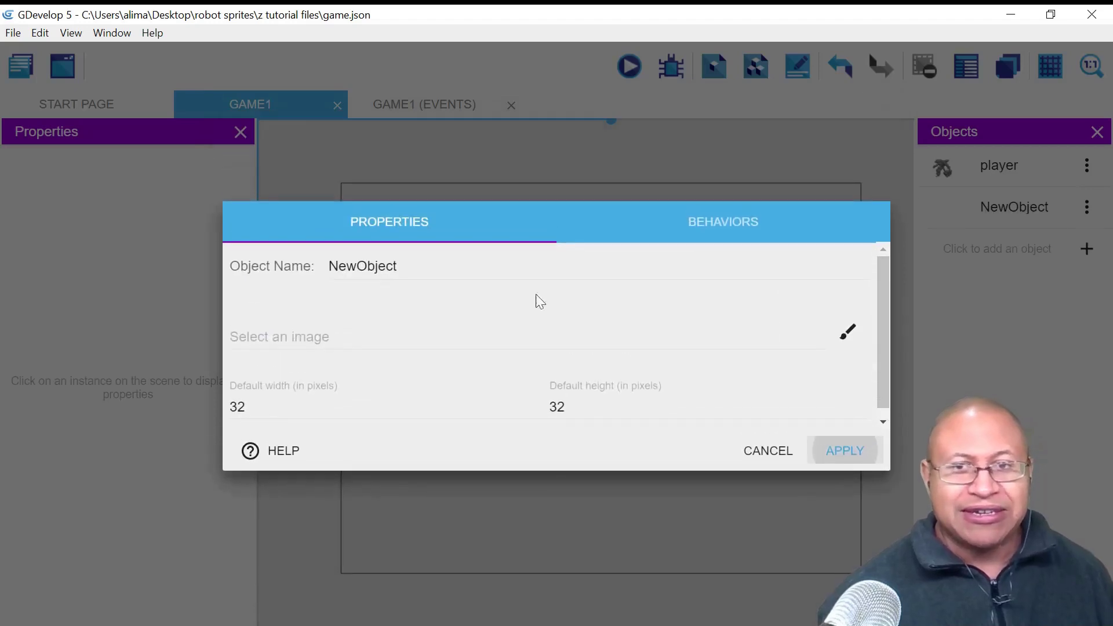
click(293, 285)
key(BackSpace)
key(BackSpace)
key(BackSpace)
key(BackSpace)
key(BackSpace)
key(BackSpace)
key(BackSpace)
key(BackSpace)
key(BackSpace)
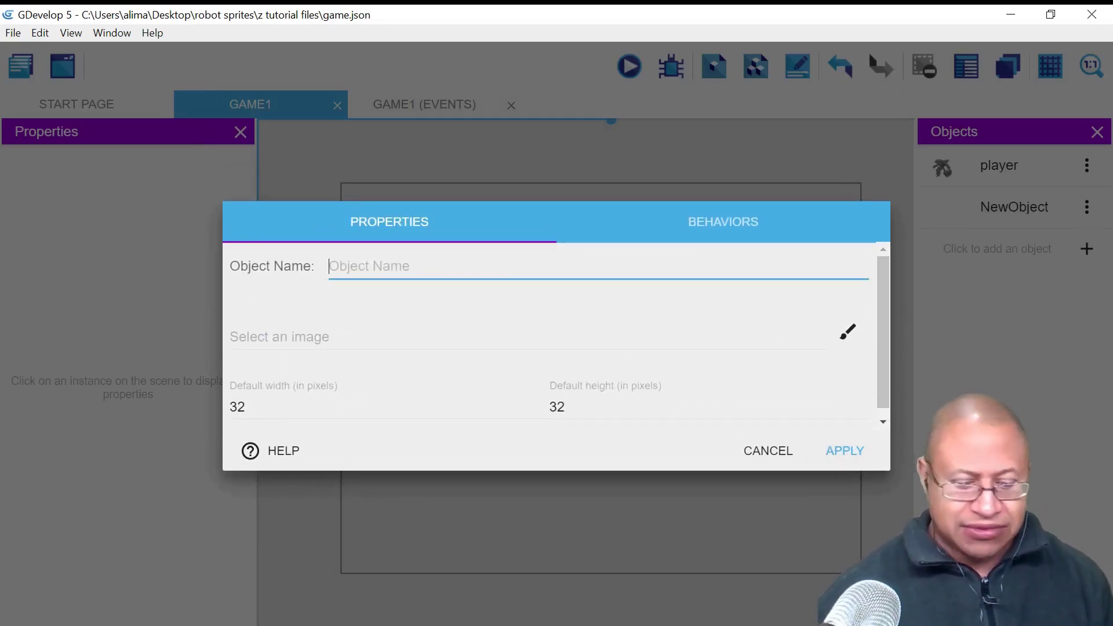
text(ground)
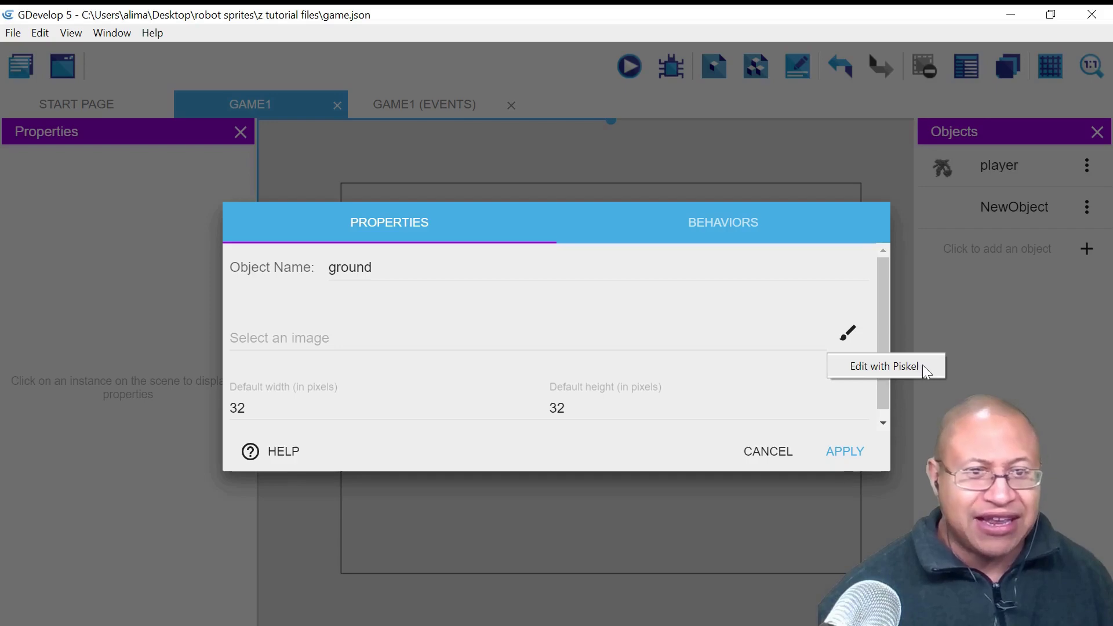
Open Piskel for the ground image and fill the whole canvas with a dark olive colour
click(904, 366)
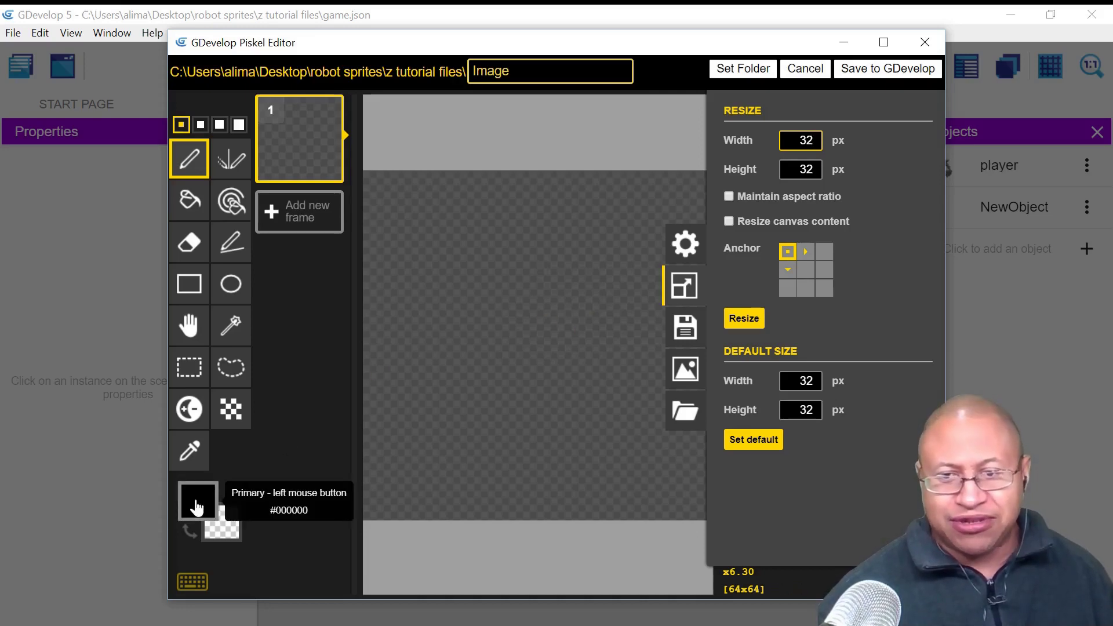
click(199, 502)
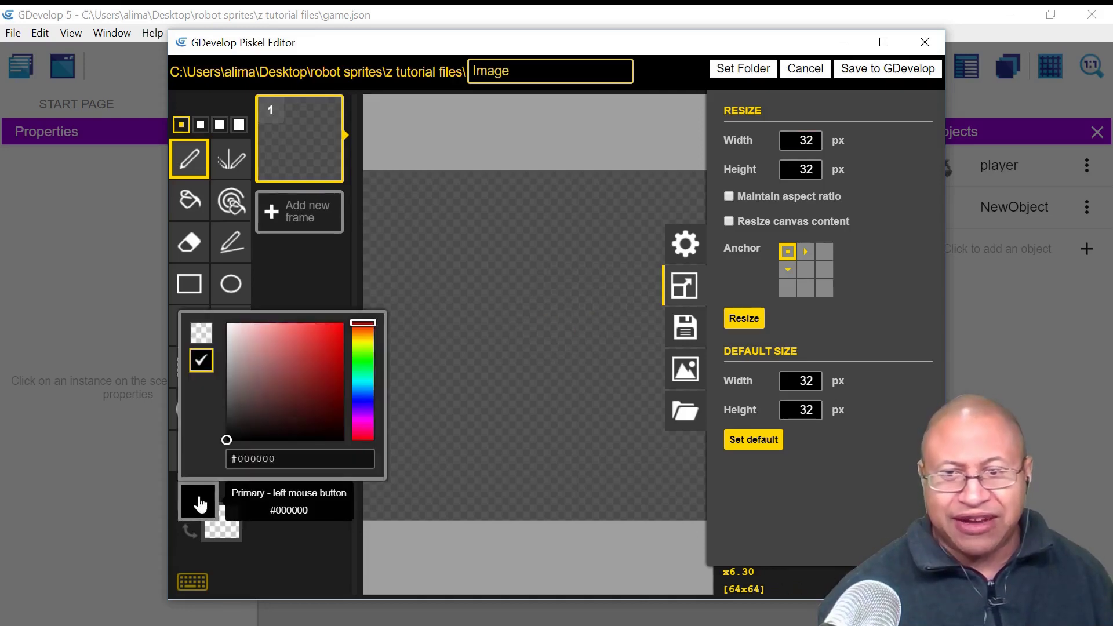
click(366, 342)
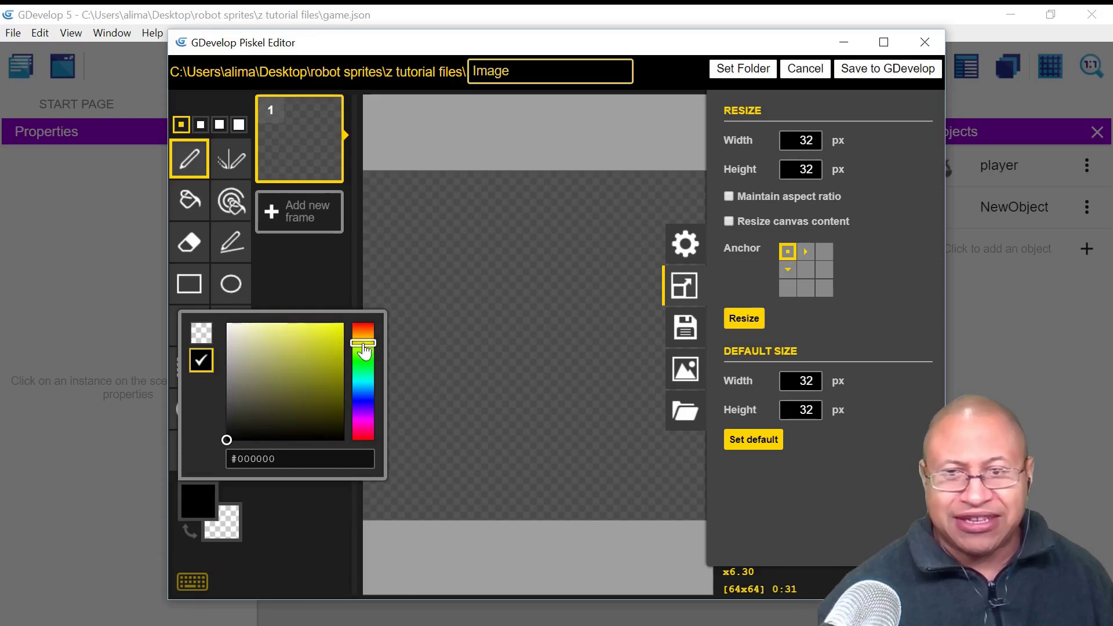
mouse_move(325, 361)
mouse_down()
mouse_move(324, 377)
mouse_move(289, 398)
mouse_up()
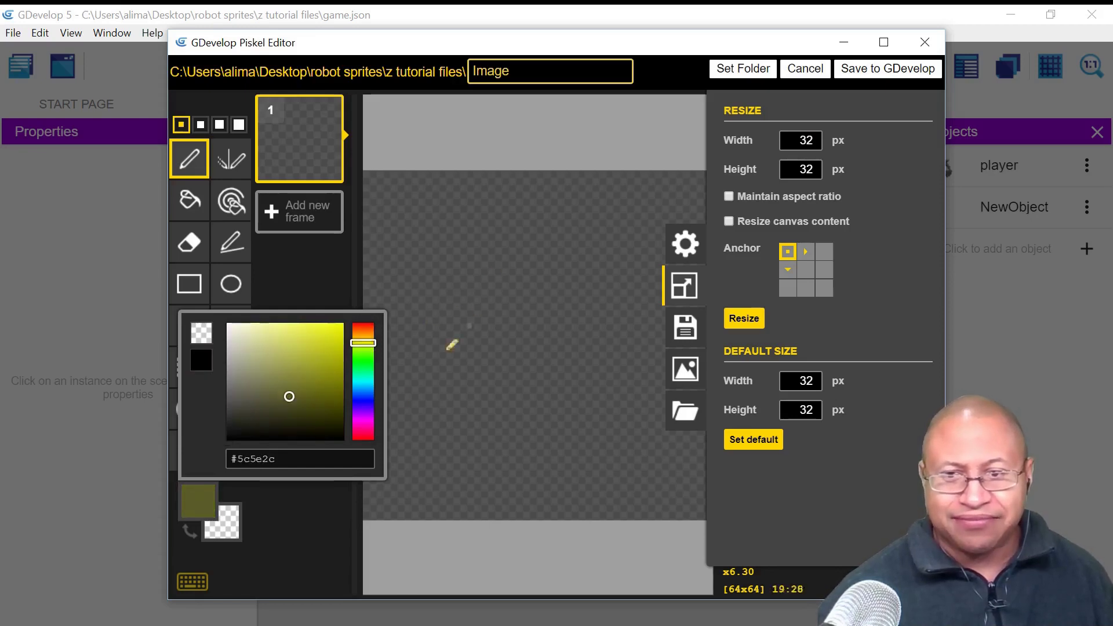
click(305, 511)
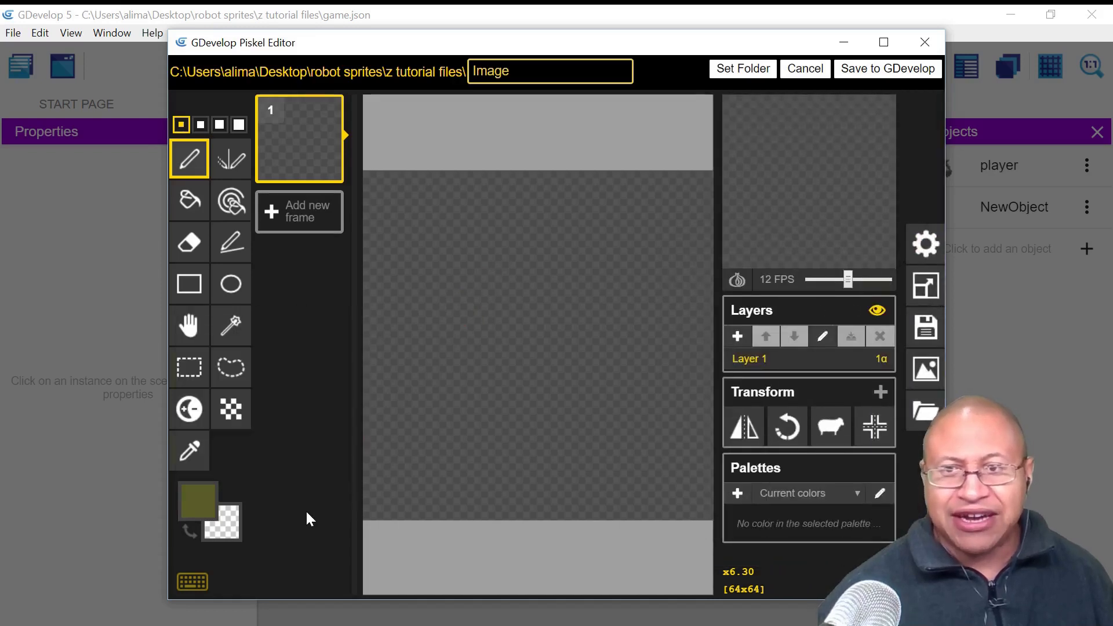
click(190, 202)
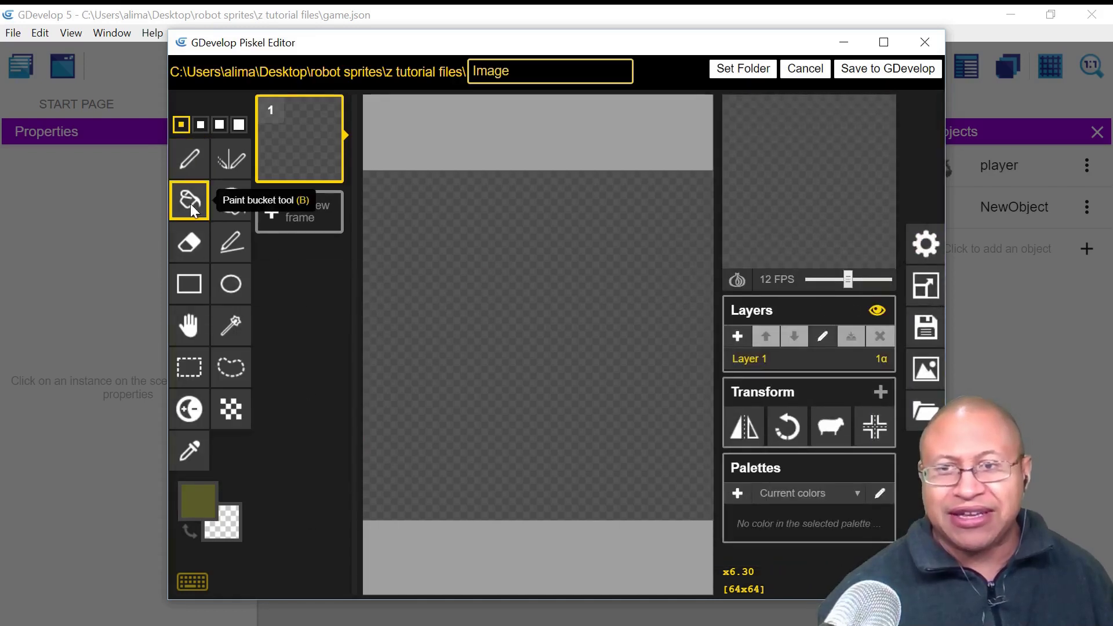
click(562, 310)
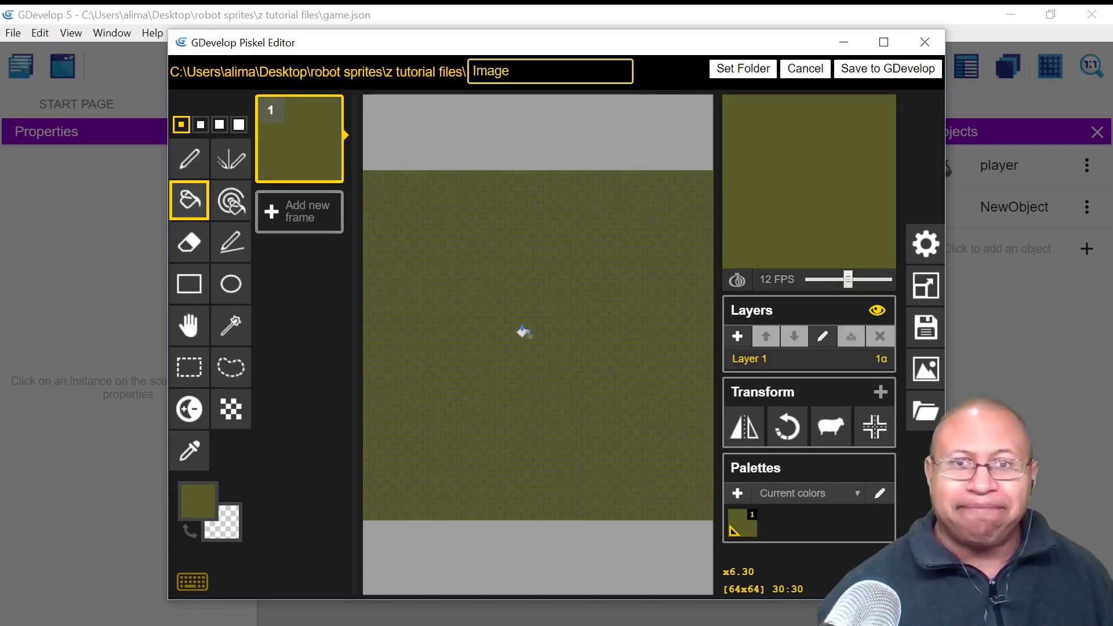
Name the image 'ground' and save it to GDevelop as ground-1.png
click(520, 71)
key(BackSpace)
key(BackSpace)
key(BackSpace)
key(BackSpace)
key(BackSpace)
text(ground)
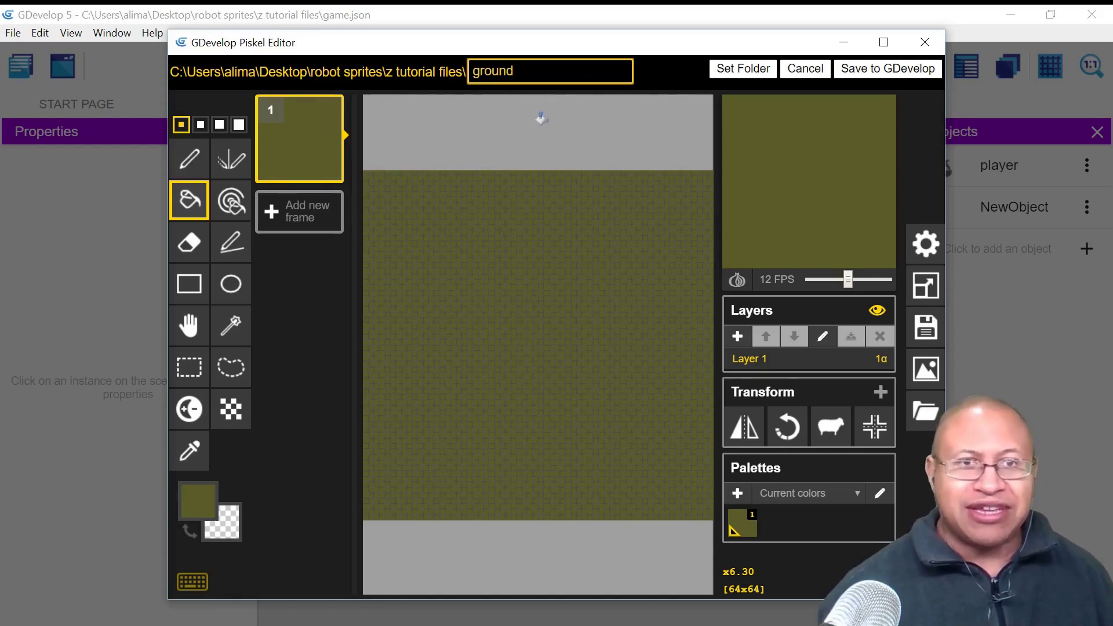
click(859, 74)
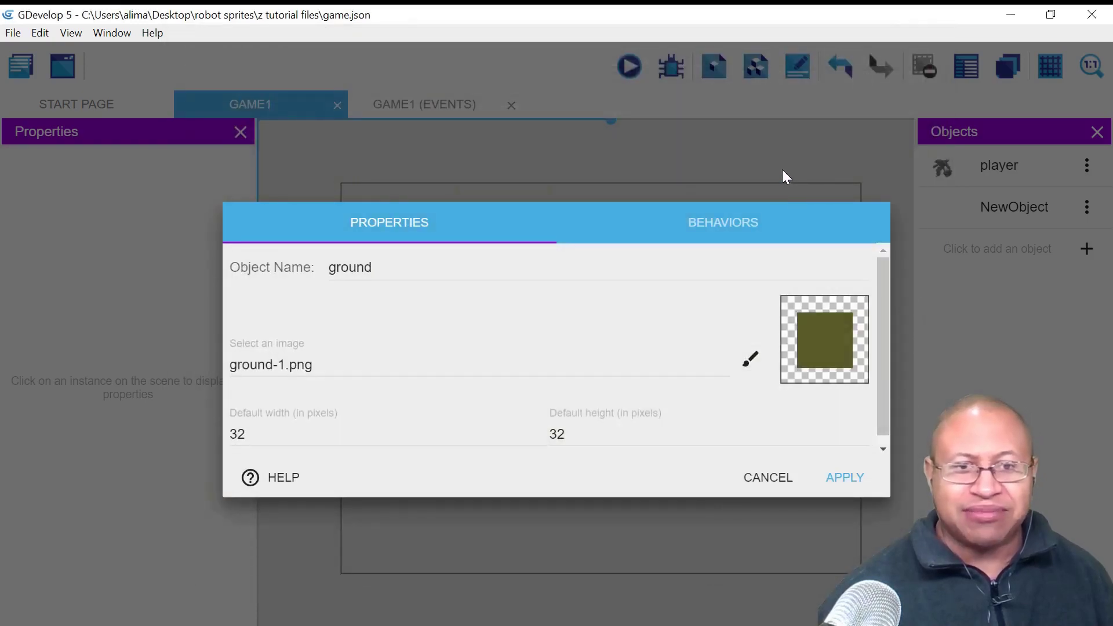
Place a ground instance below the robot and stretch it to 583 pixels wide
click(844, 478)
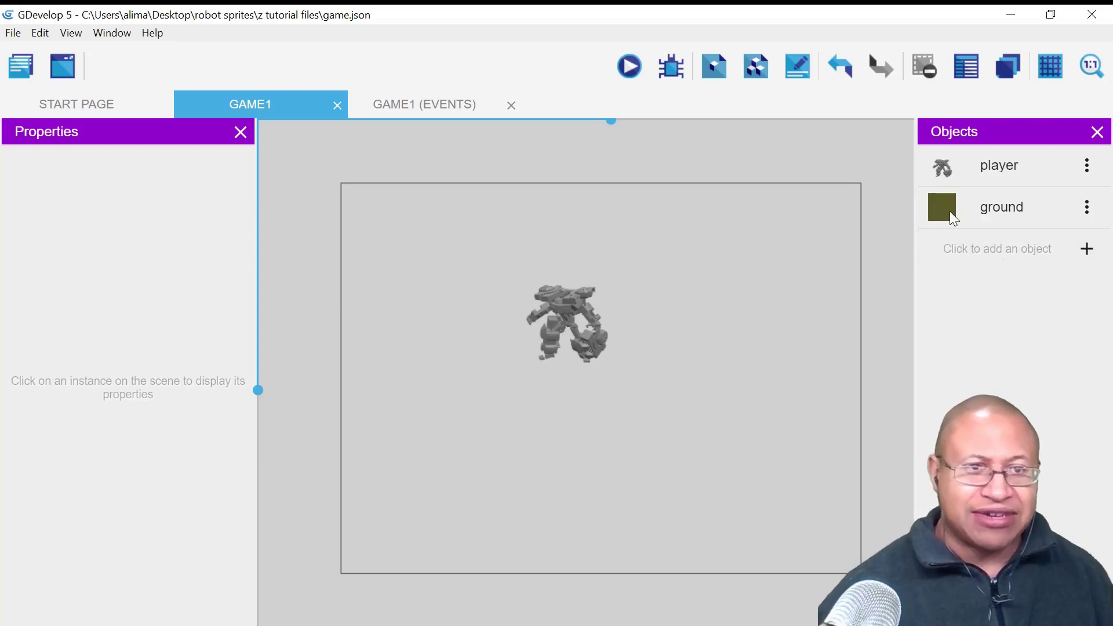
drag(950, 203, 435, 464)
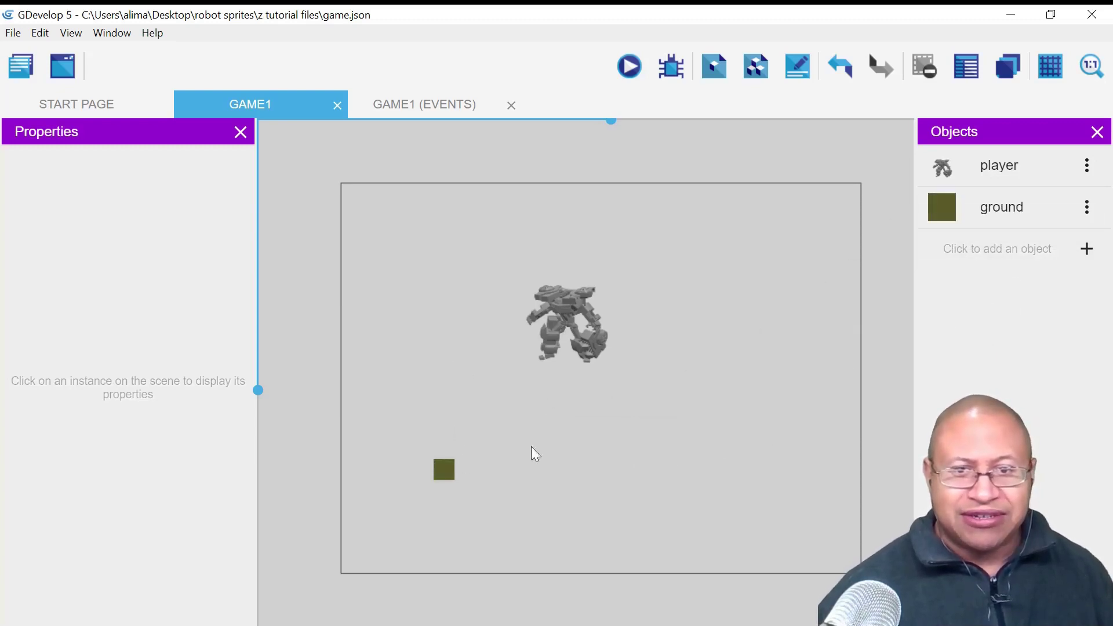
click(447, 474)
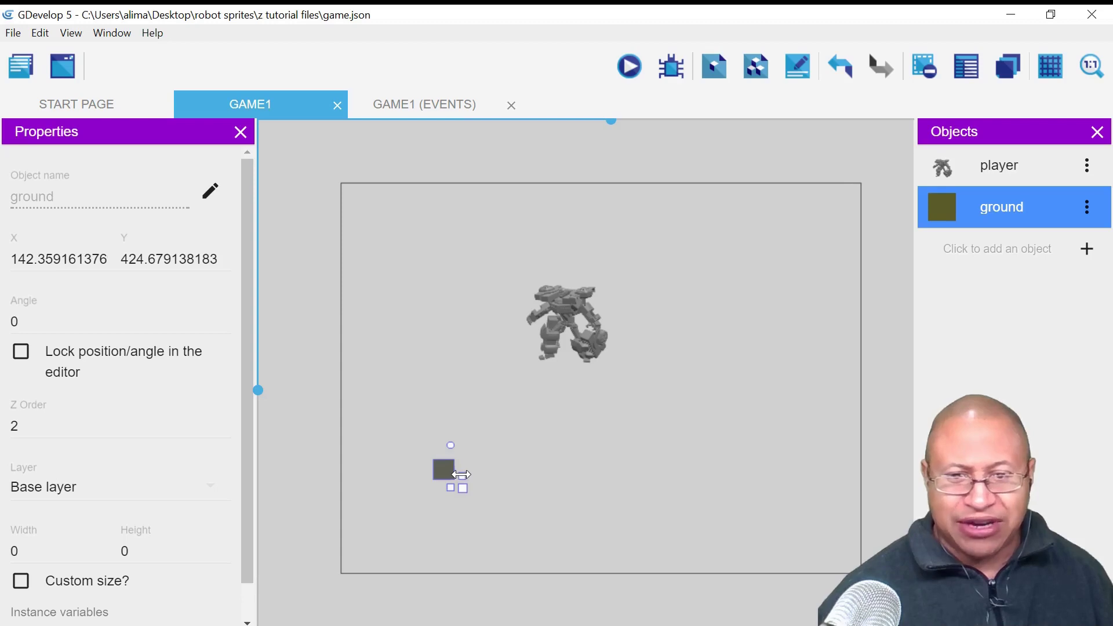
drag(525, 489, 820, 488)
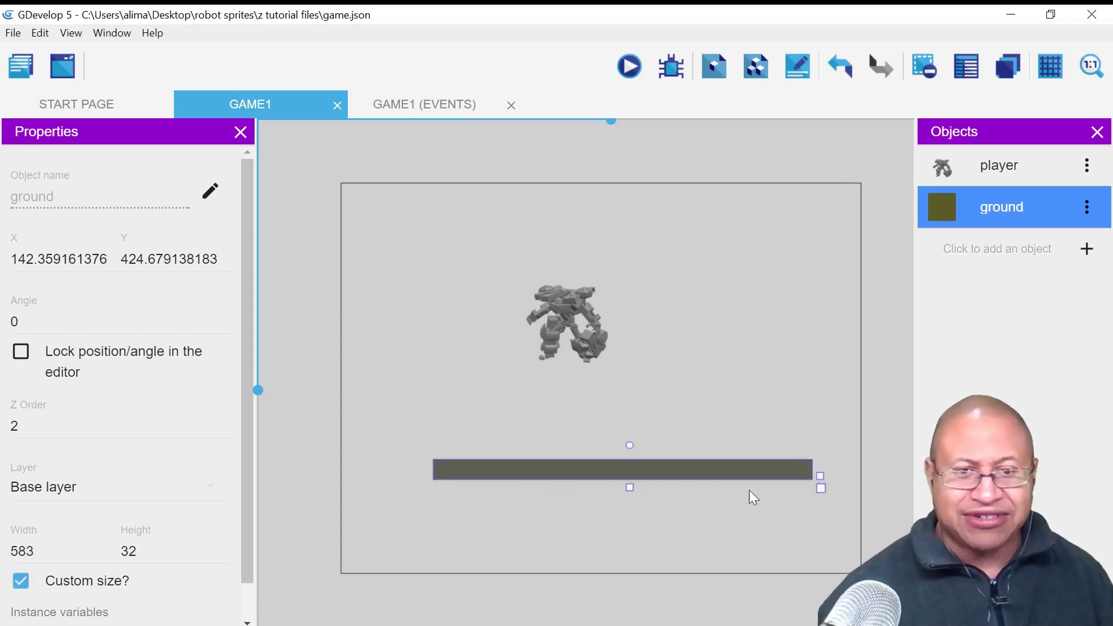
click(771, 527)
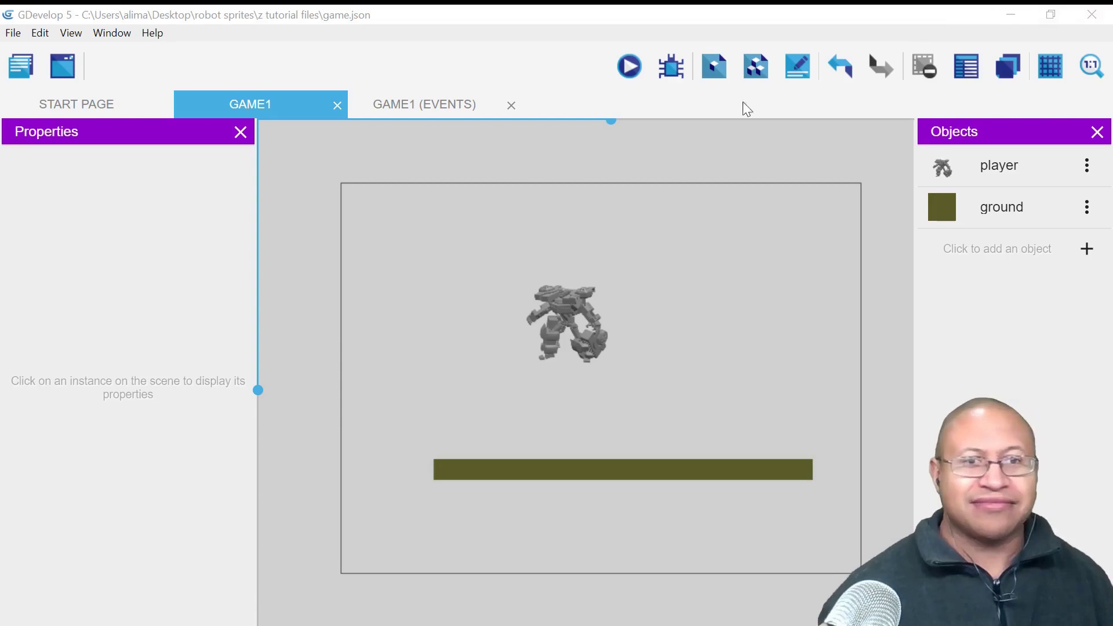
click(797, 404)
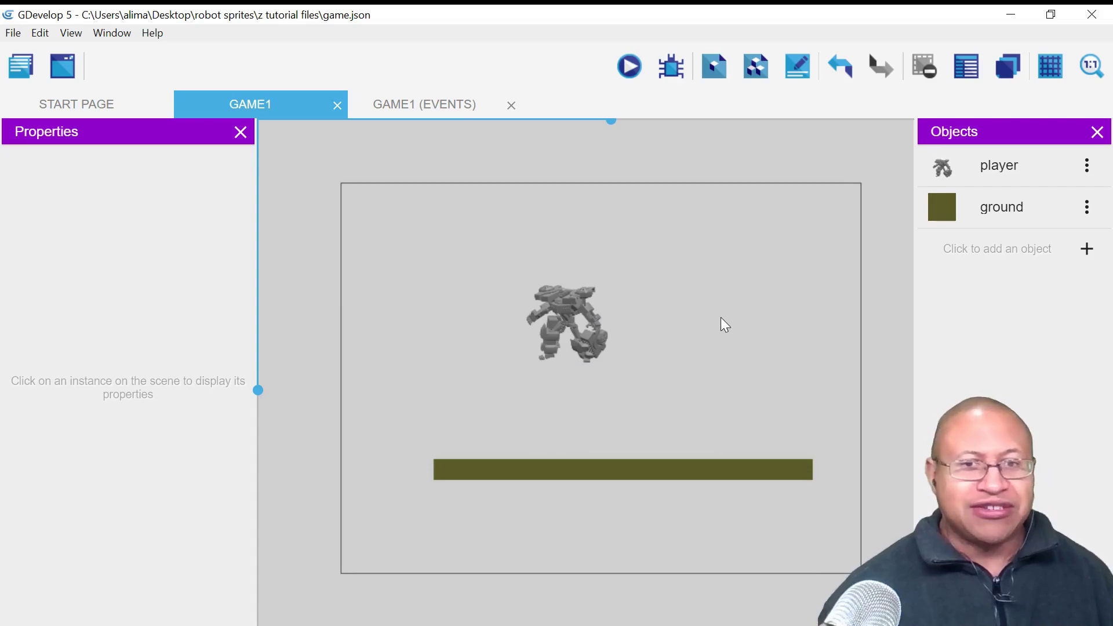
Add the Platformer character behavior to the player object and apply it
double_click(1029, 165)
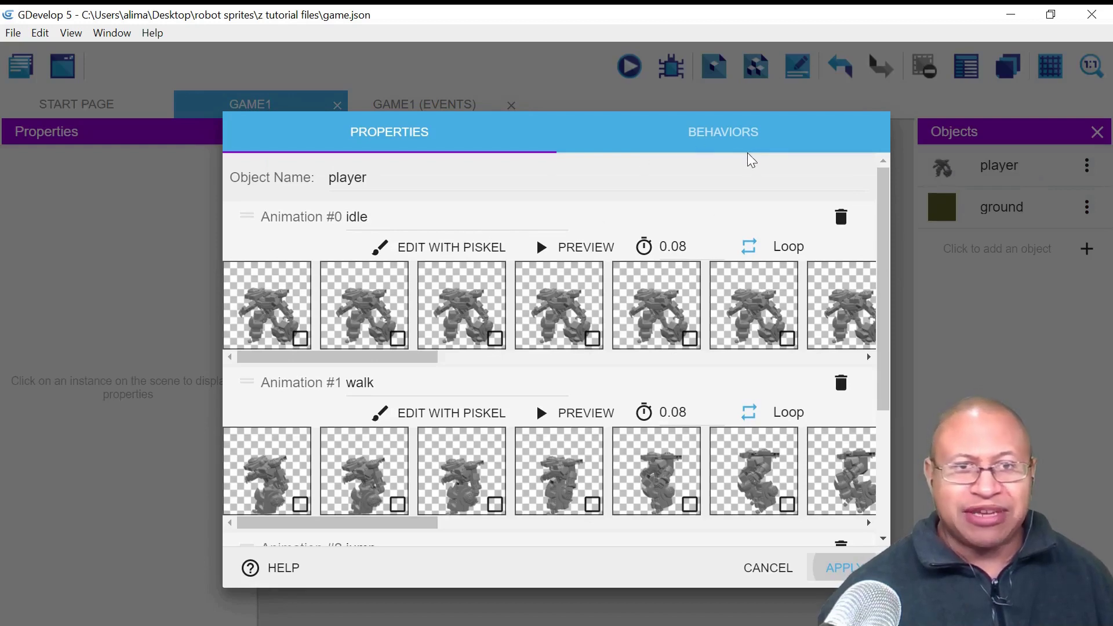
click(776, 139)
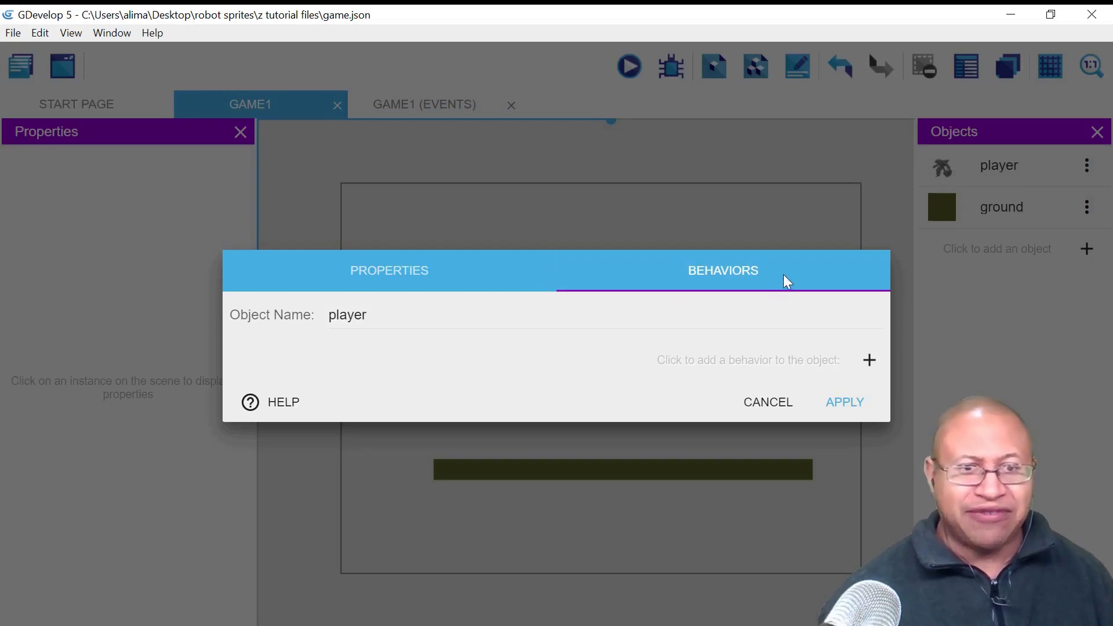
click(869, 360)
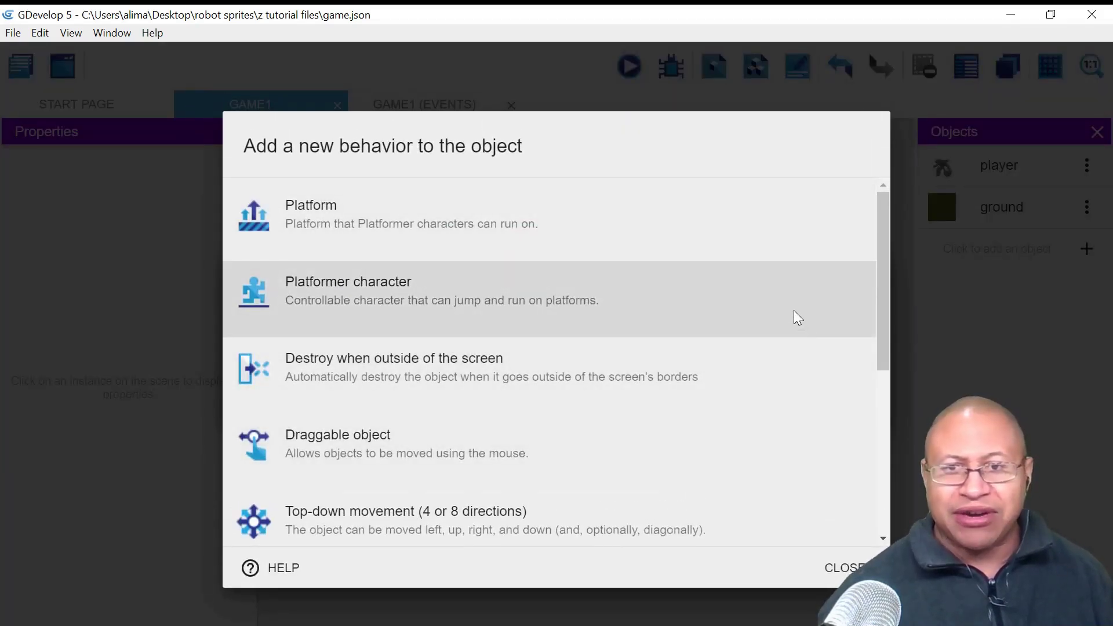
click(794, 309)
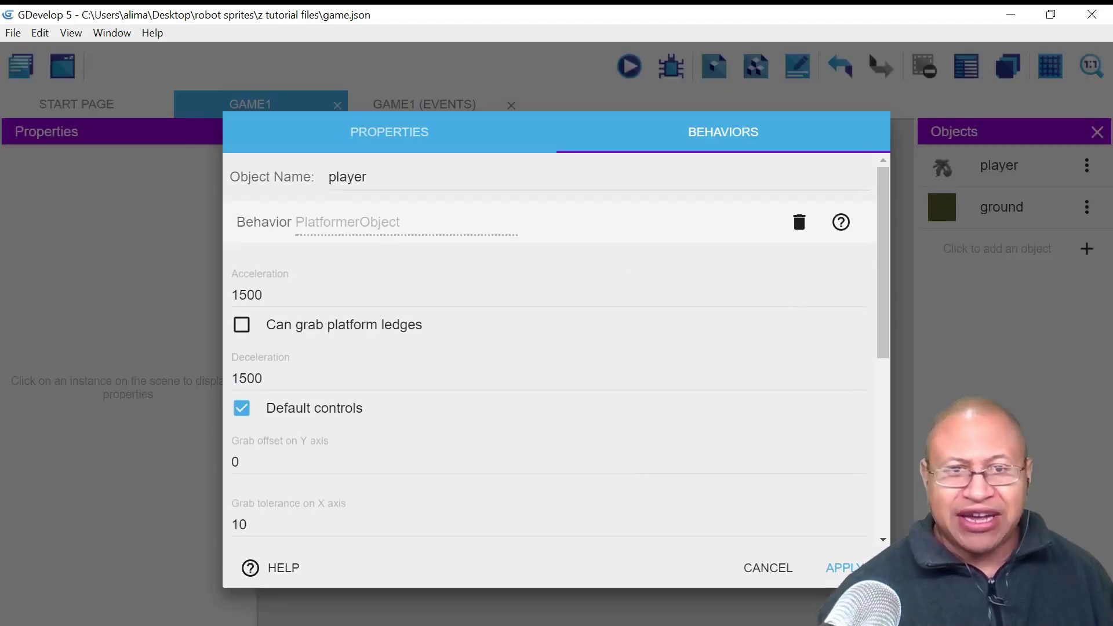
drag(883, 285, 858, 257)
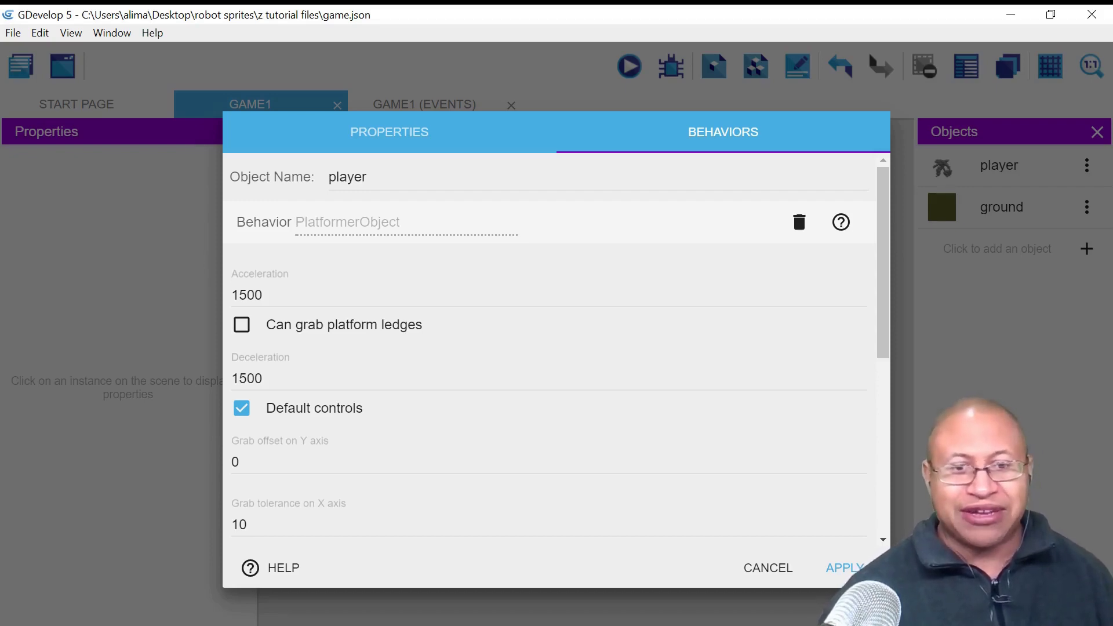
click(839, 569)
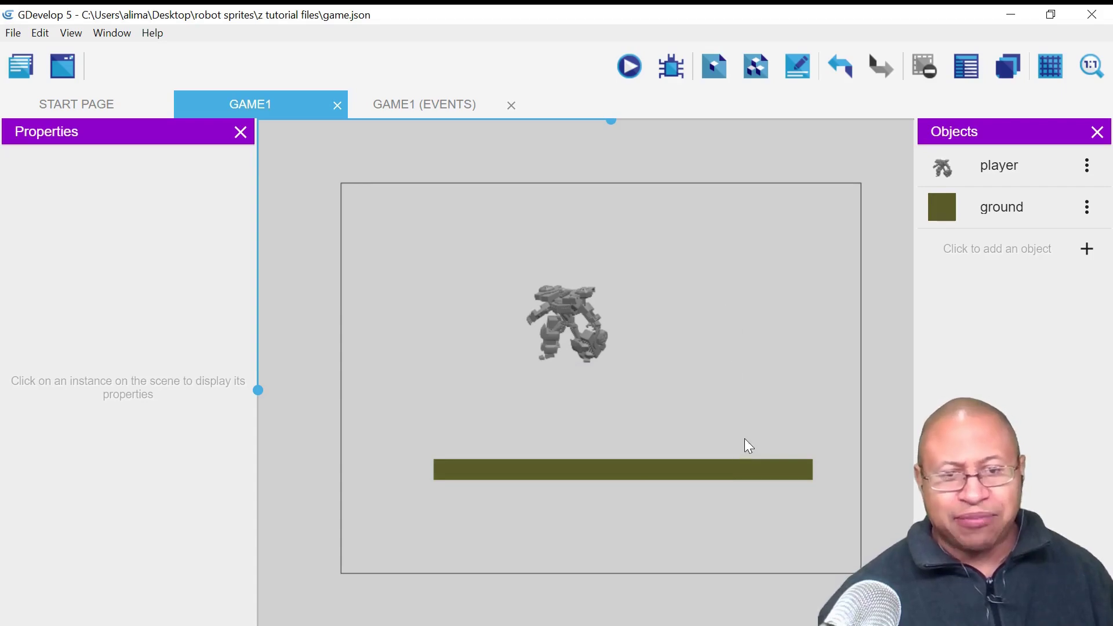
Add the Platform behavior to the ground object with 'Ledges can be grabbed' unchecked
click(758, 469)
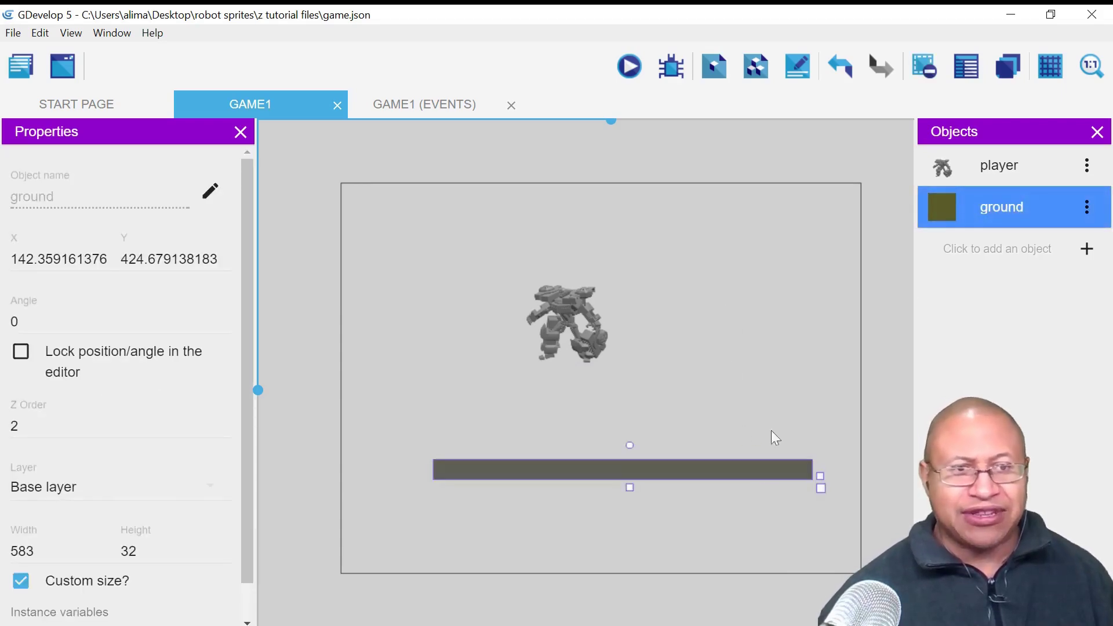
double_click(1038, 203)
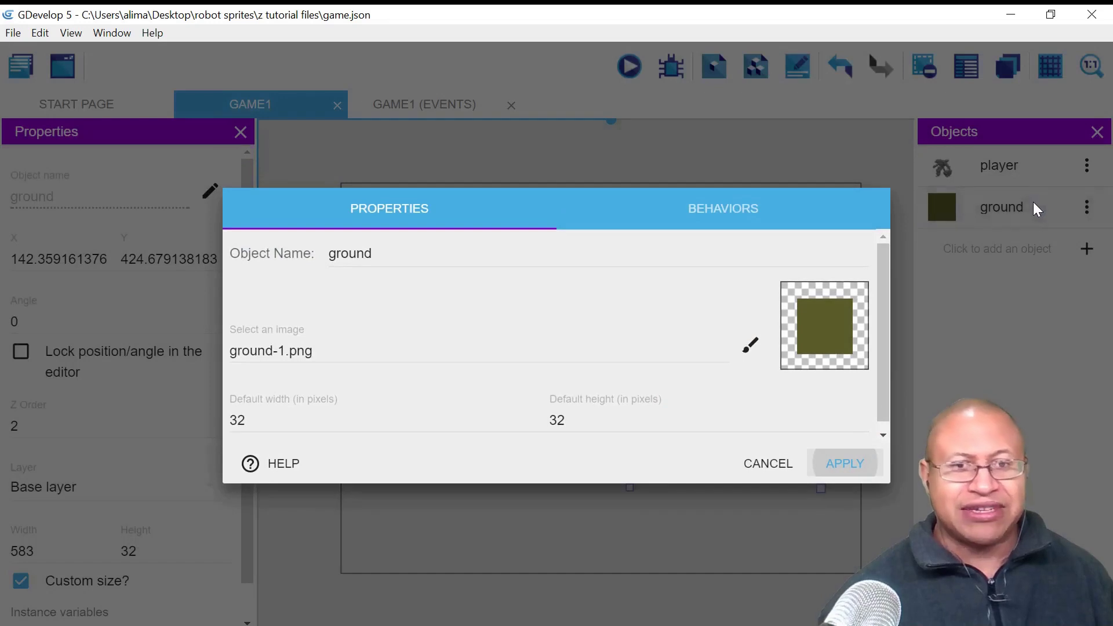
click(748, 200)
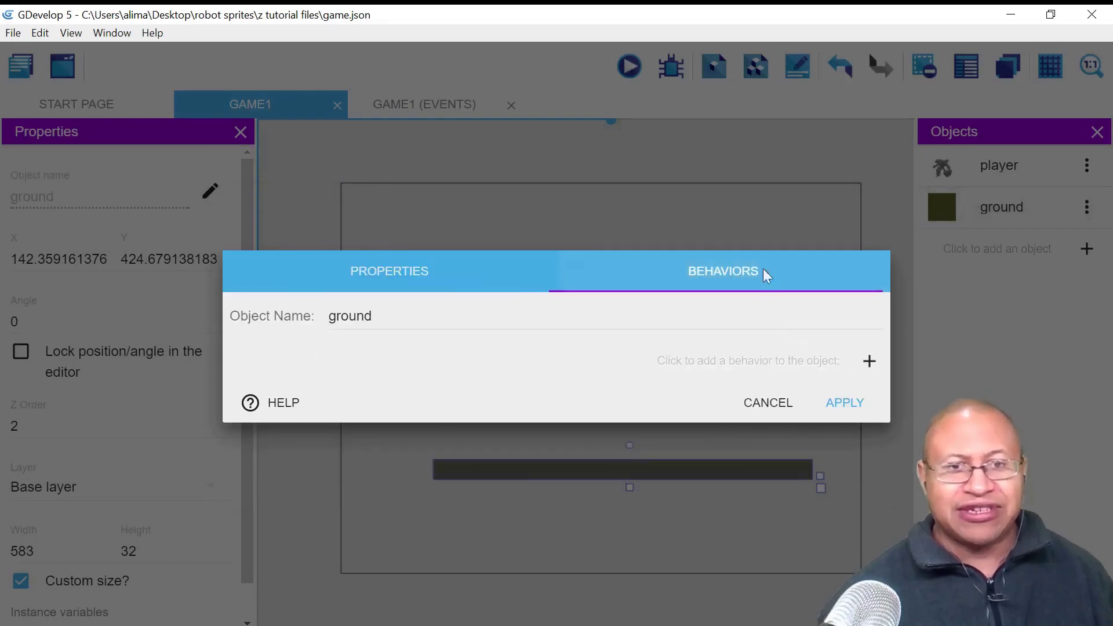
click(869, 360)
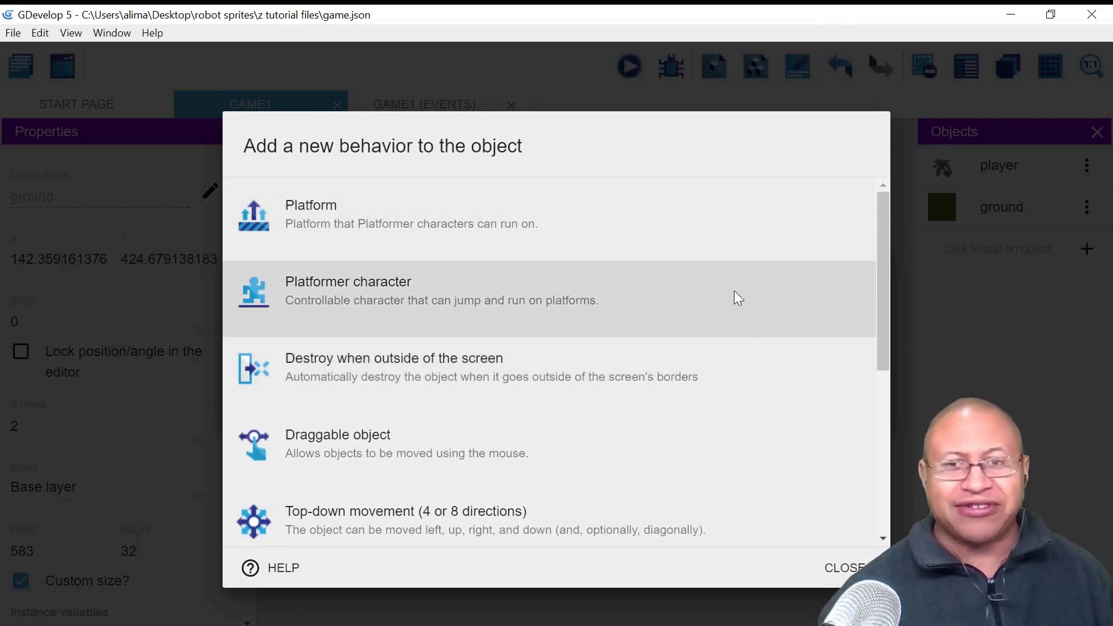
click(721, 238)
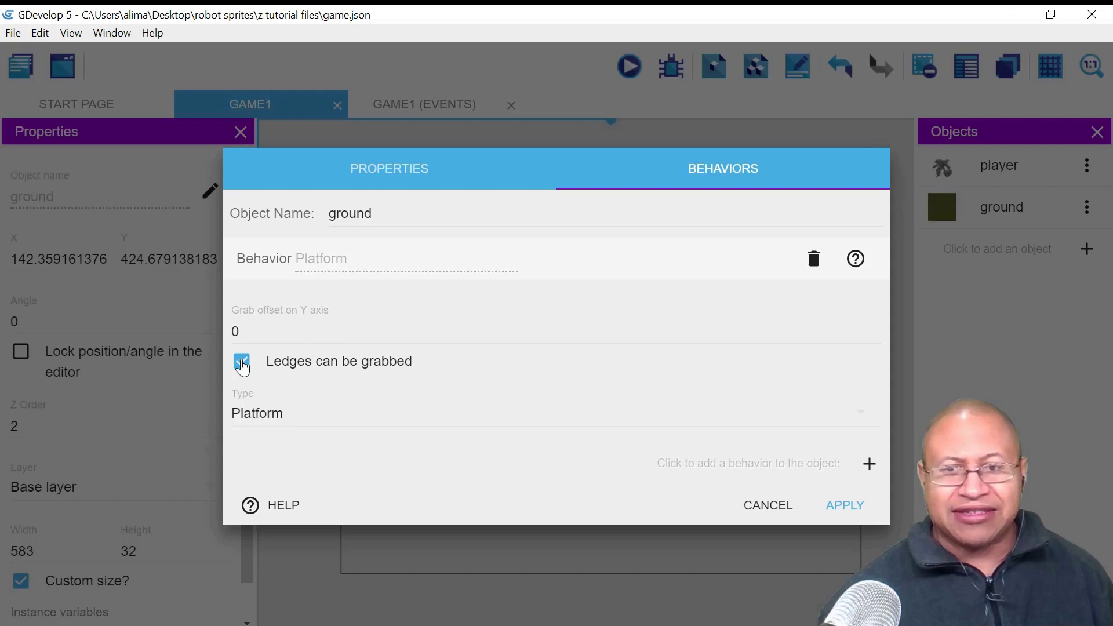
click(242, 362)
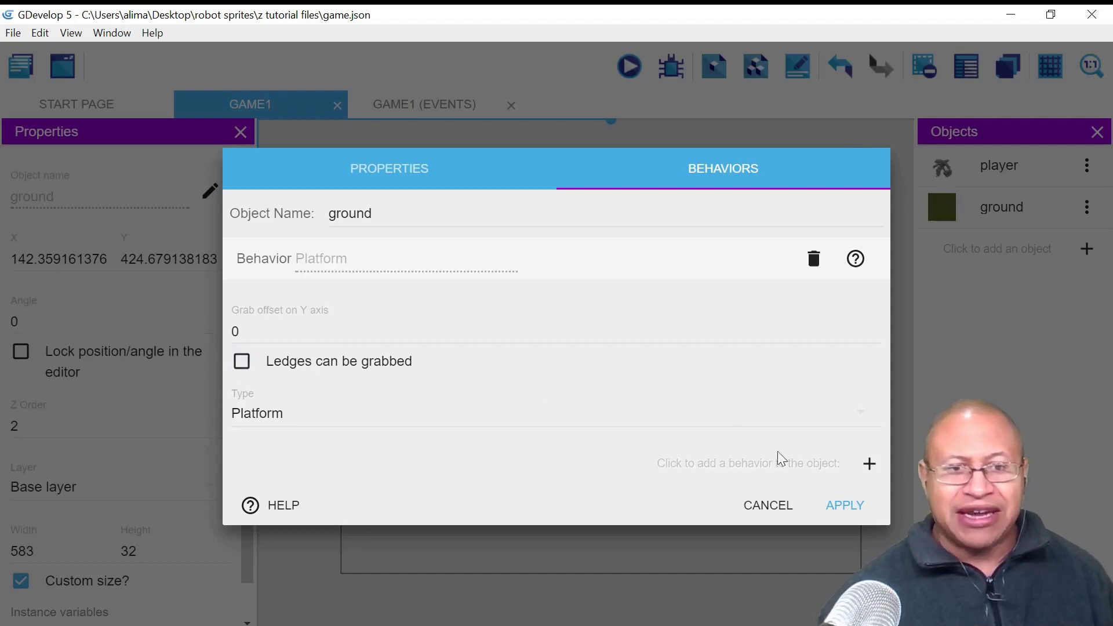
click(843, 513)
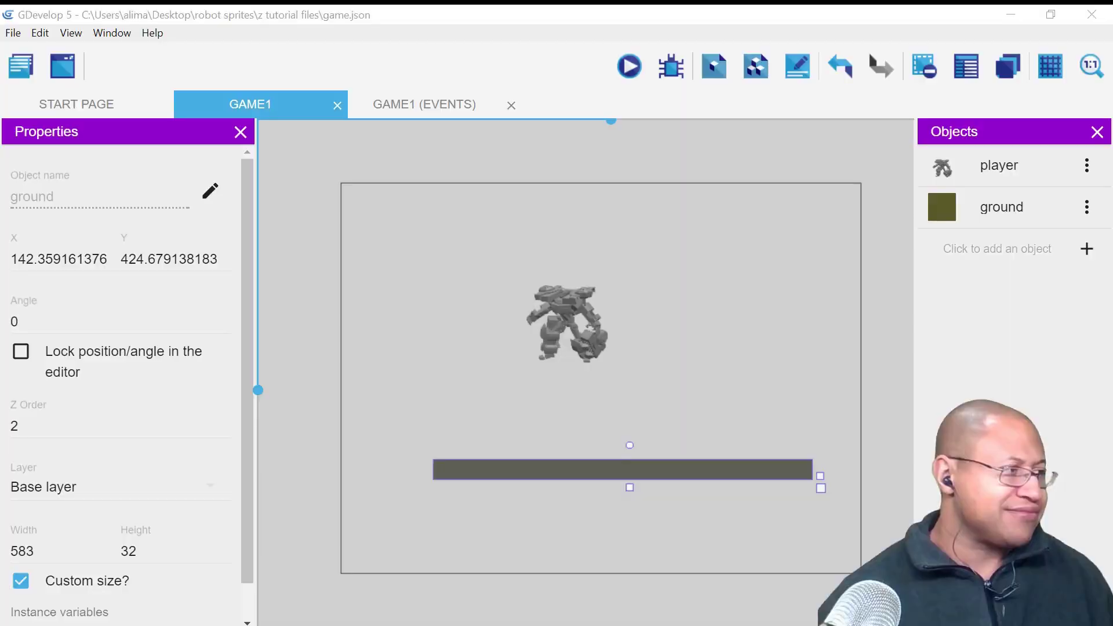
Preview the scene, walking the robot left and right along the ground and jumping twice
click(563, 57)
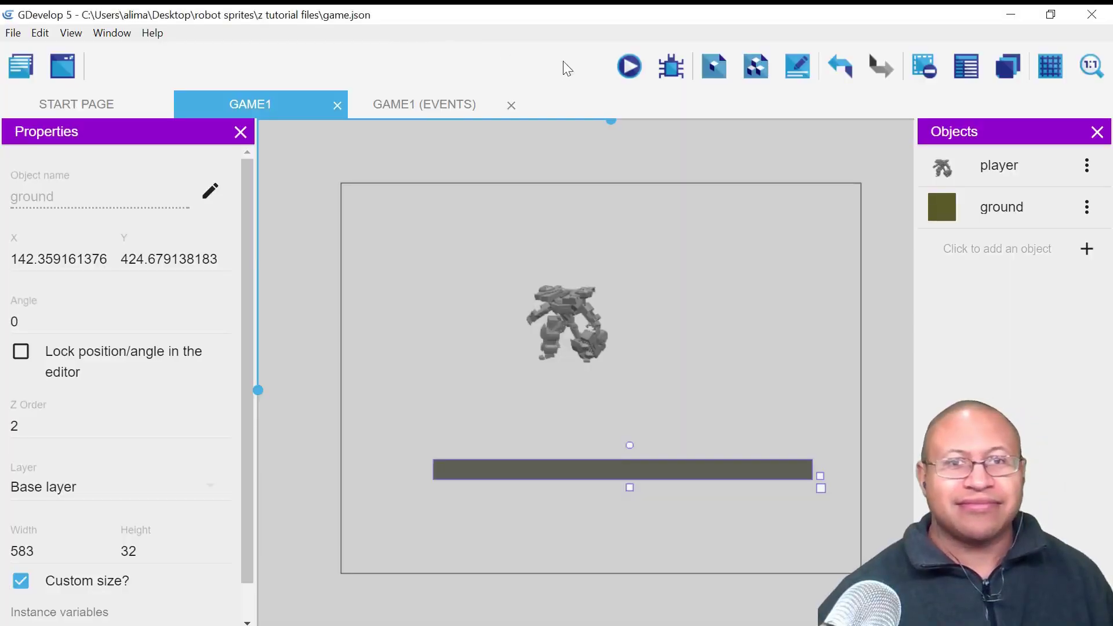
click(631, 66)
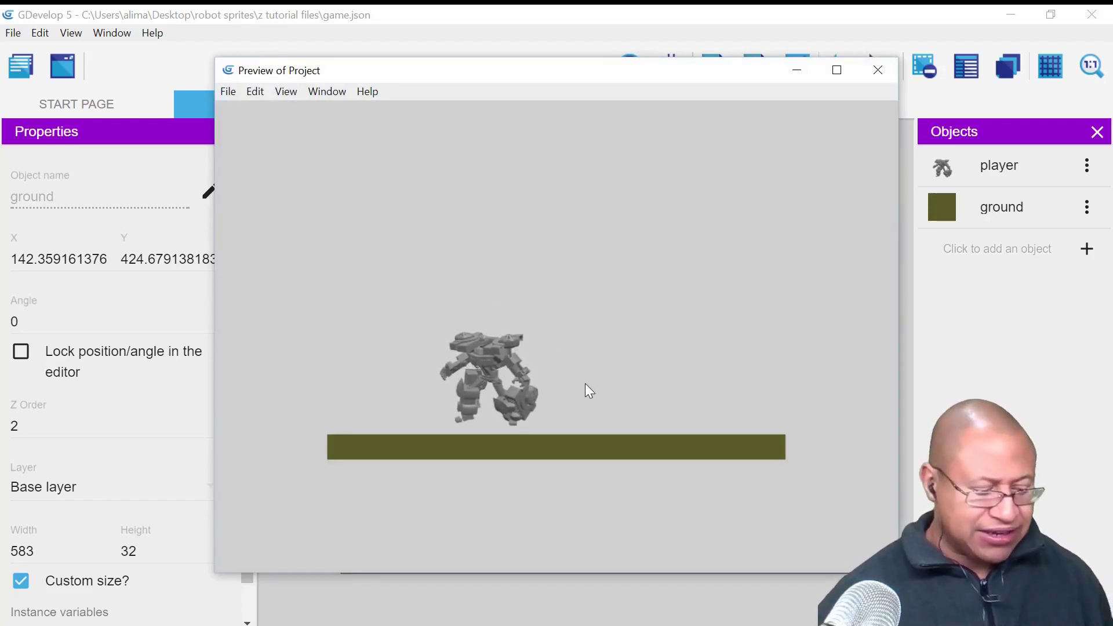
key(Right)
key(Left)
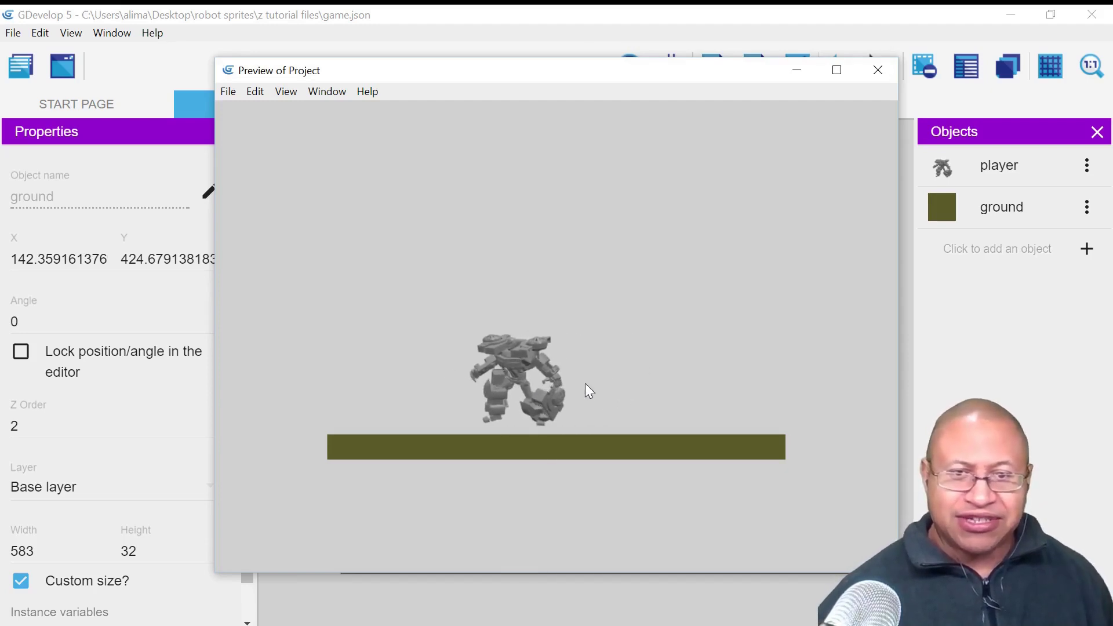
key(Right)
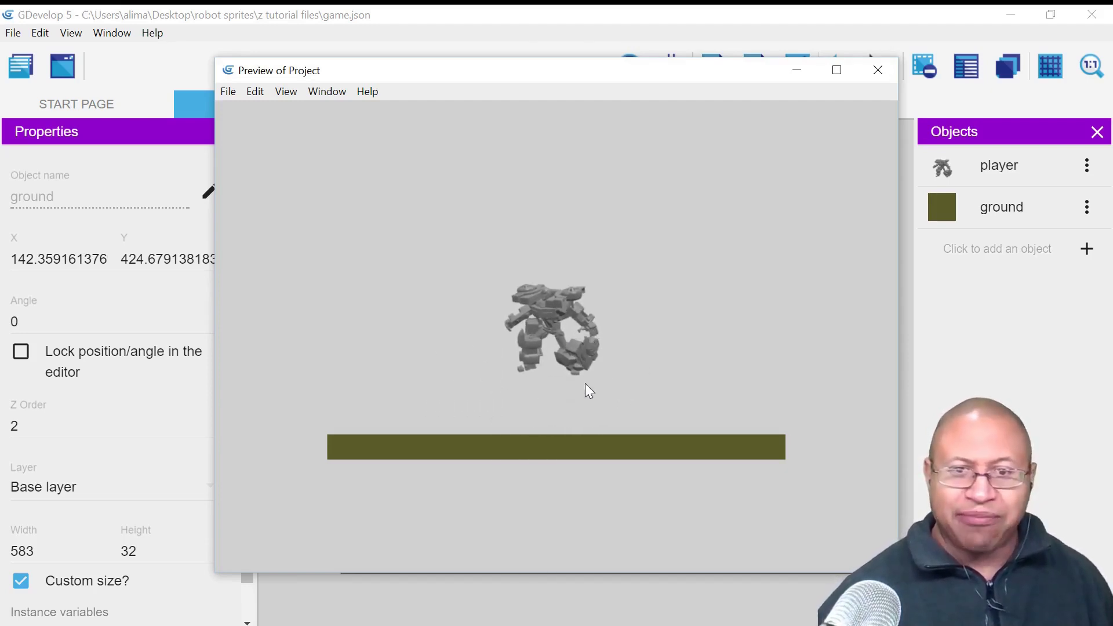
key(Left)
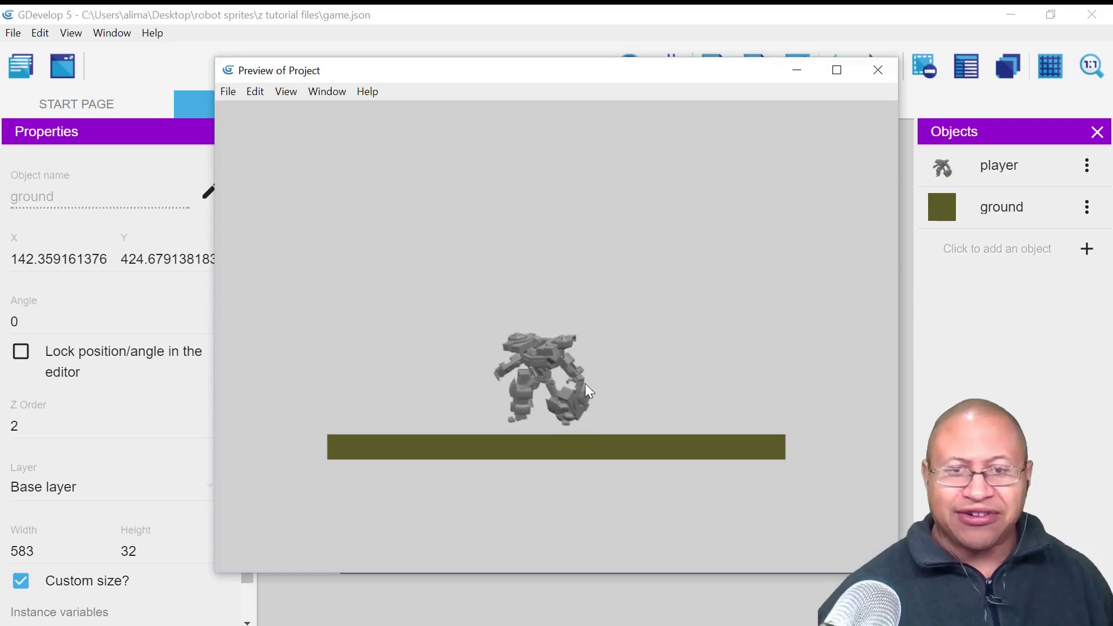
key(Right)
key(Left)
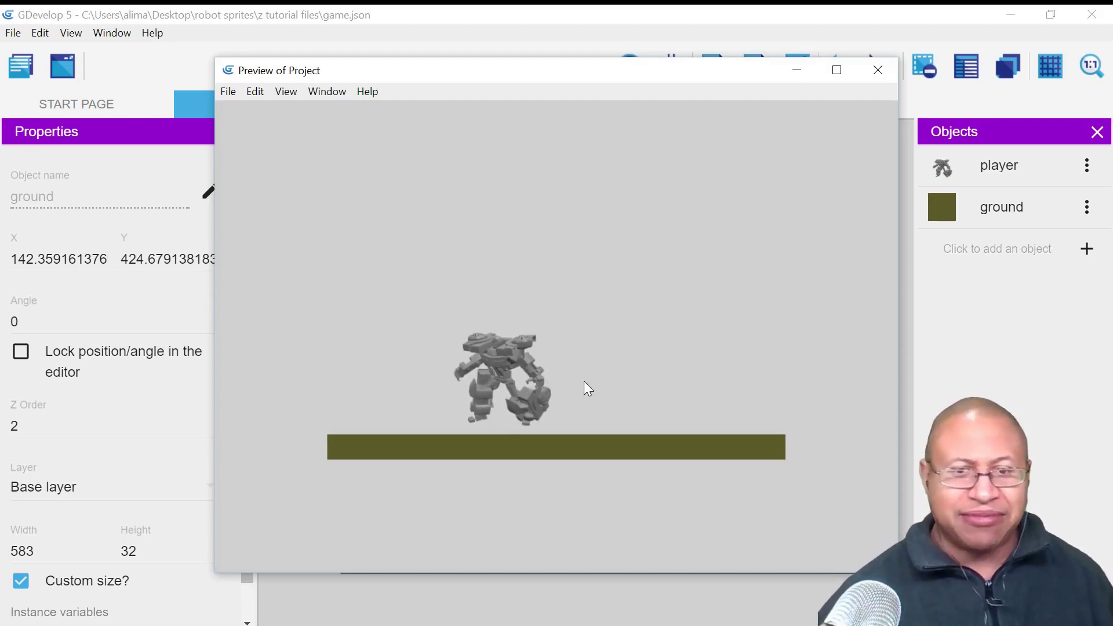
key(space)
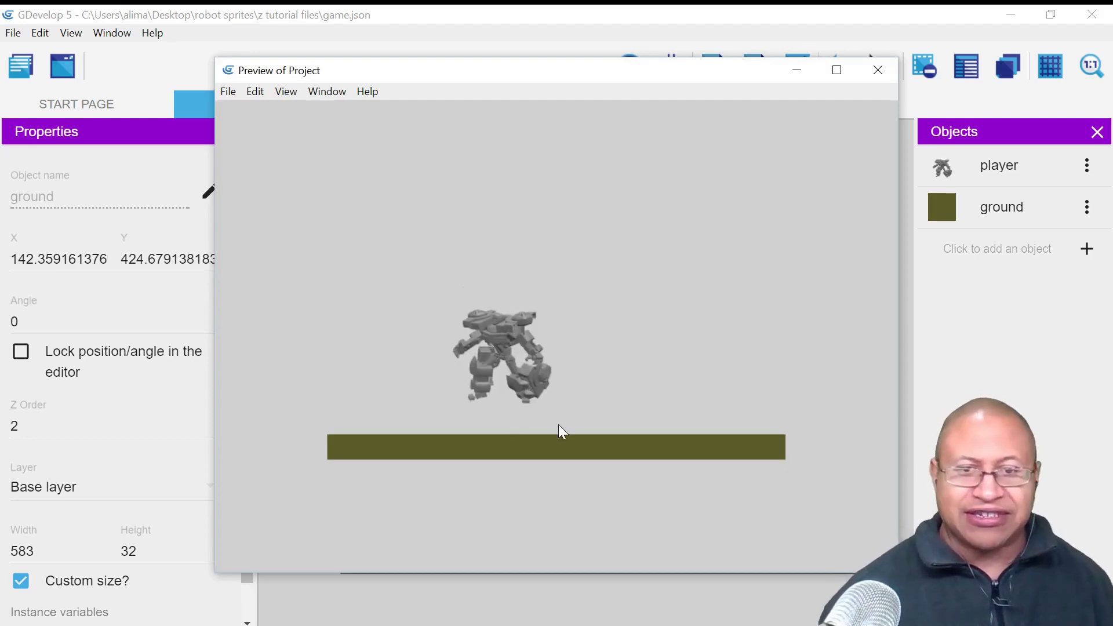
key(space)
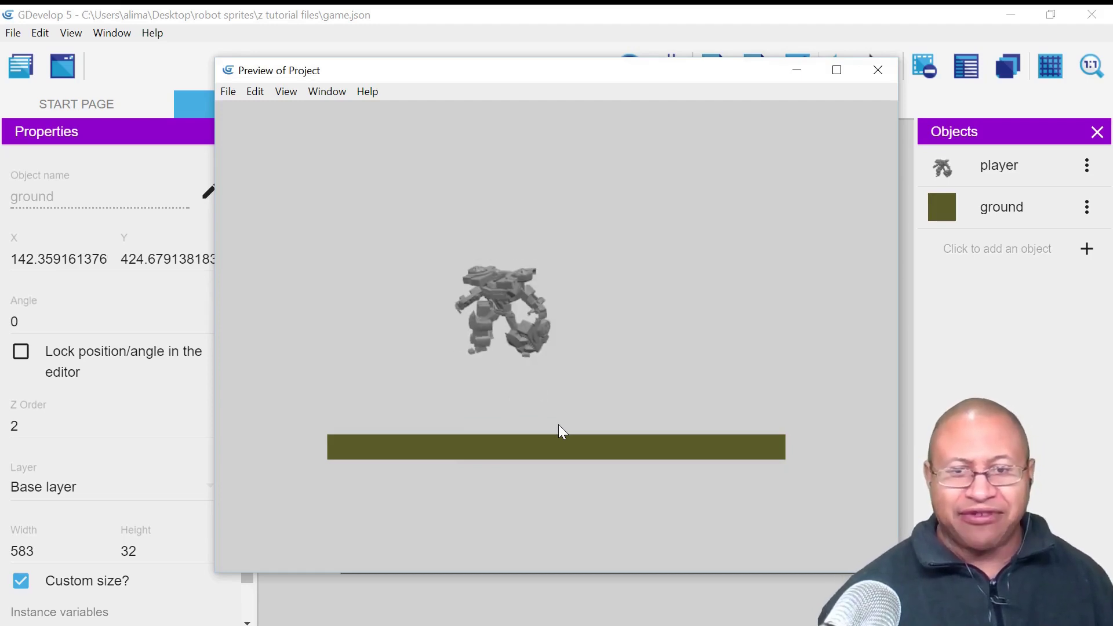